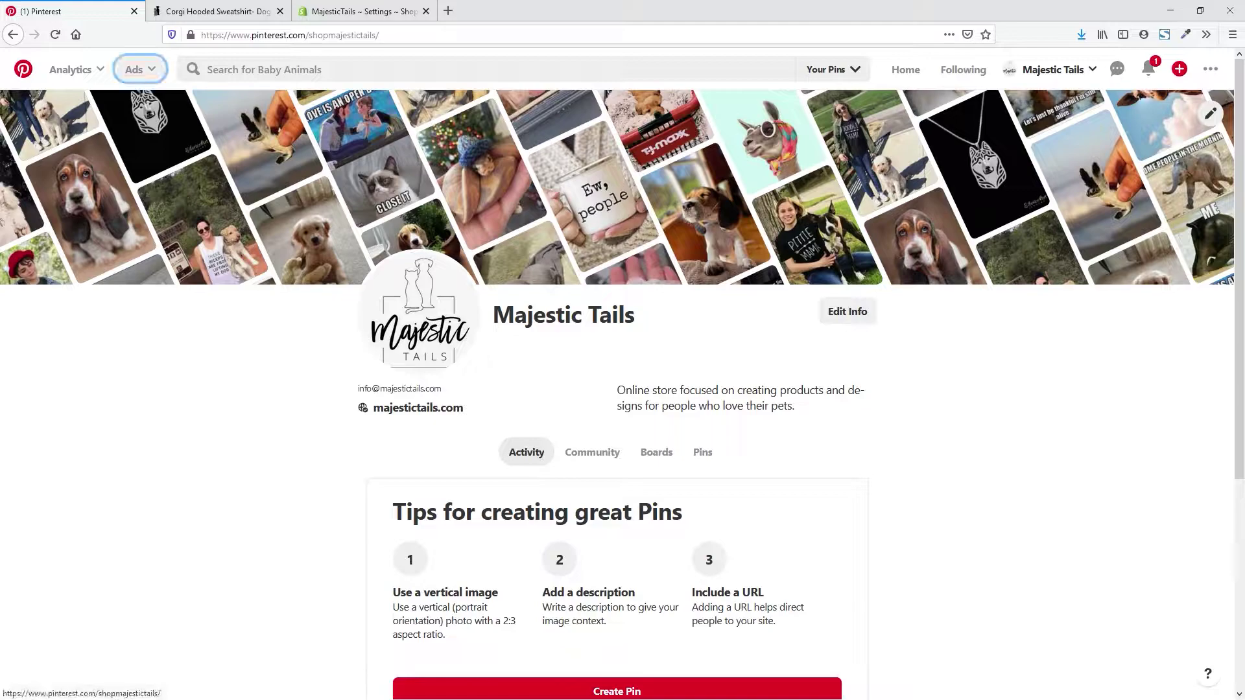
Start a new ad audience based on visitors who went to your site
{"action": "left_click", "coordinate": [140, 69]}
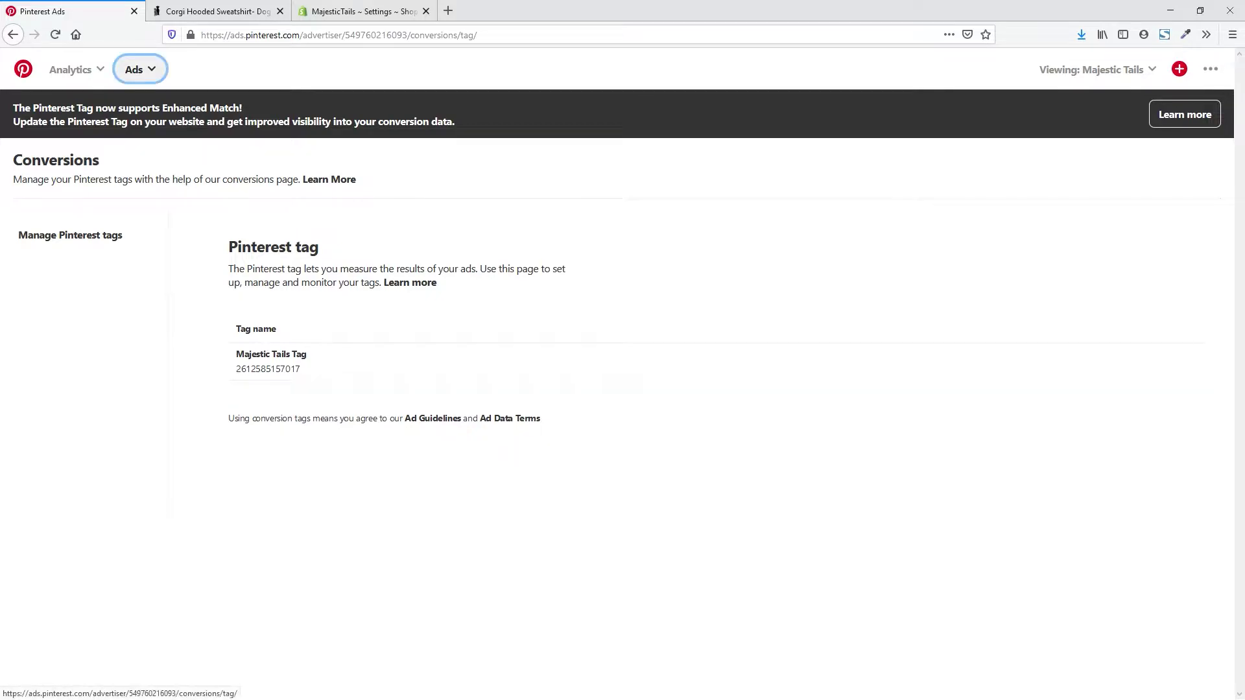
{"action": "left_click", "coordinate": [136, 69]}
{"action": "left_click", "coordinate": [118, 271]}
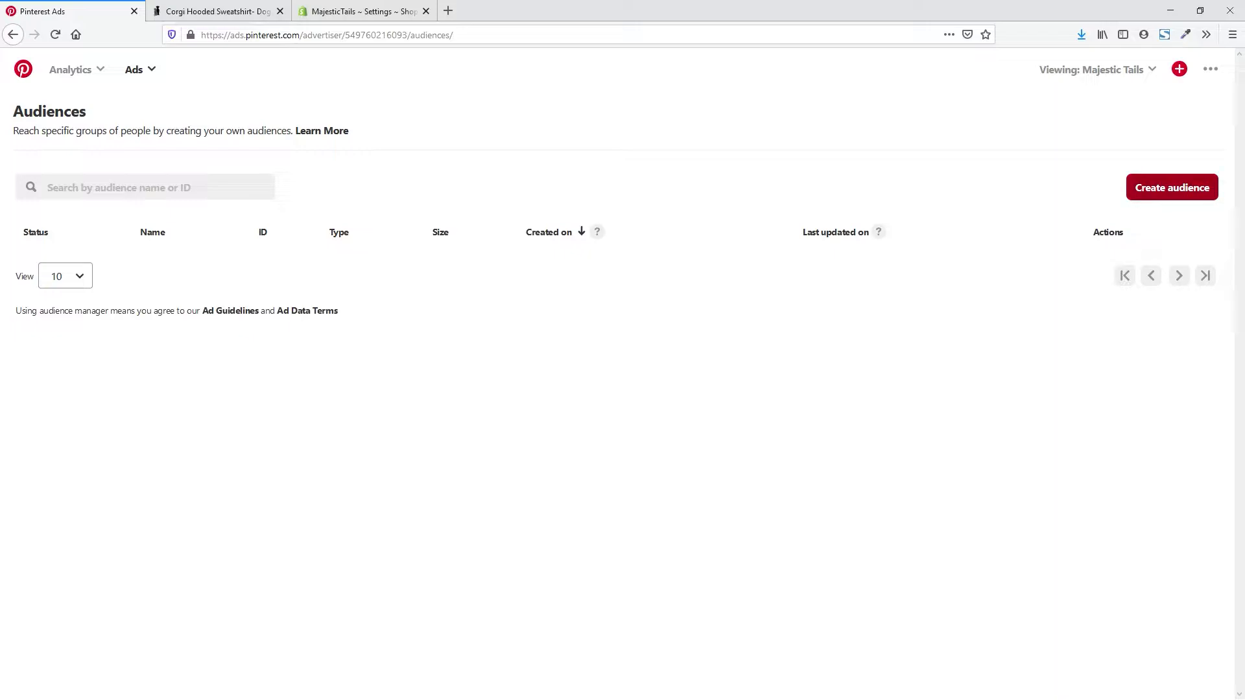
{"action": "left_click", "coordinate": [1172, 186]}
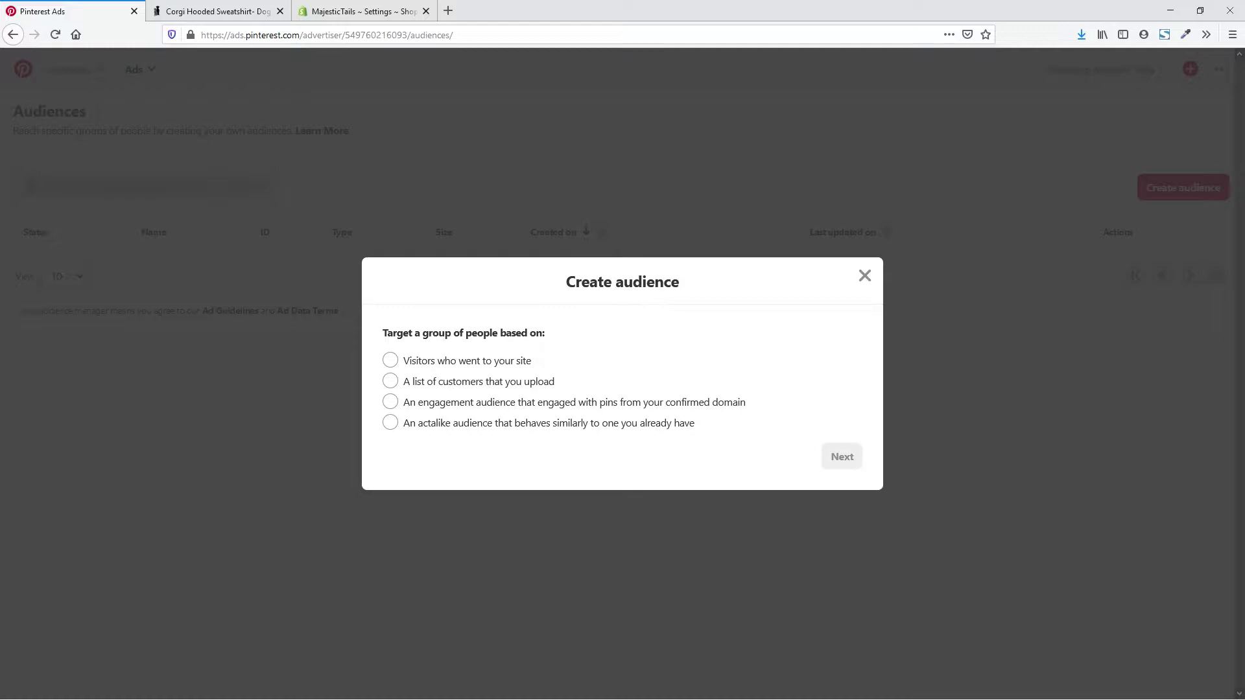
{"action": "left_click", "coordinate": [390, 360]}
{"action": "left_click", "coordinate": [842, 457]}
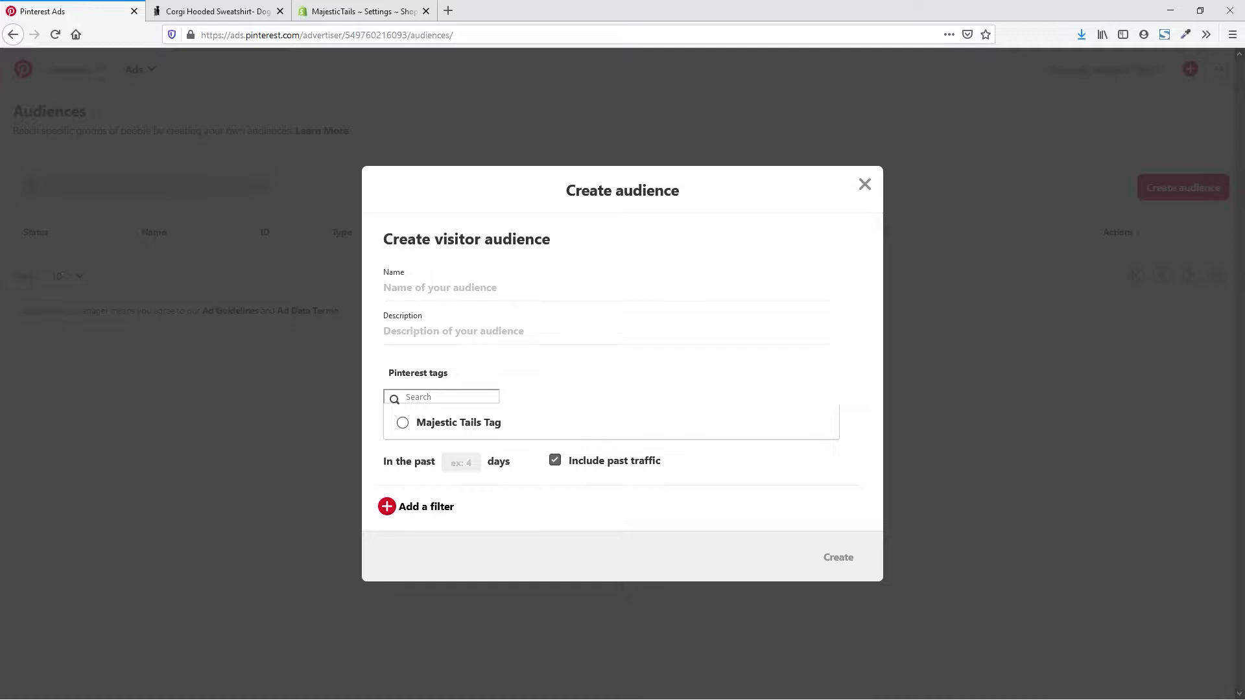
Create the visitor audience "Majestic Tails Website Traffic (30 Days)" with the Majestic Tails Tag, the past 30 days and a blank URL filter
{"action": "type", "text": "Majestic Tails Web"}
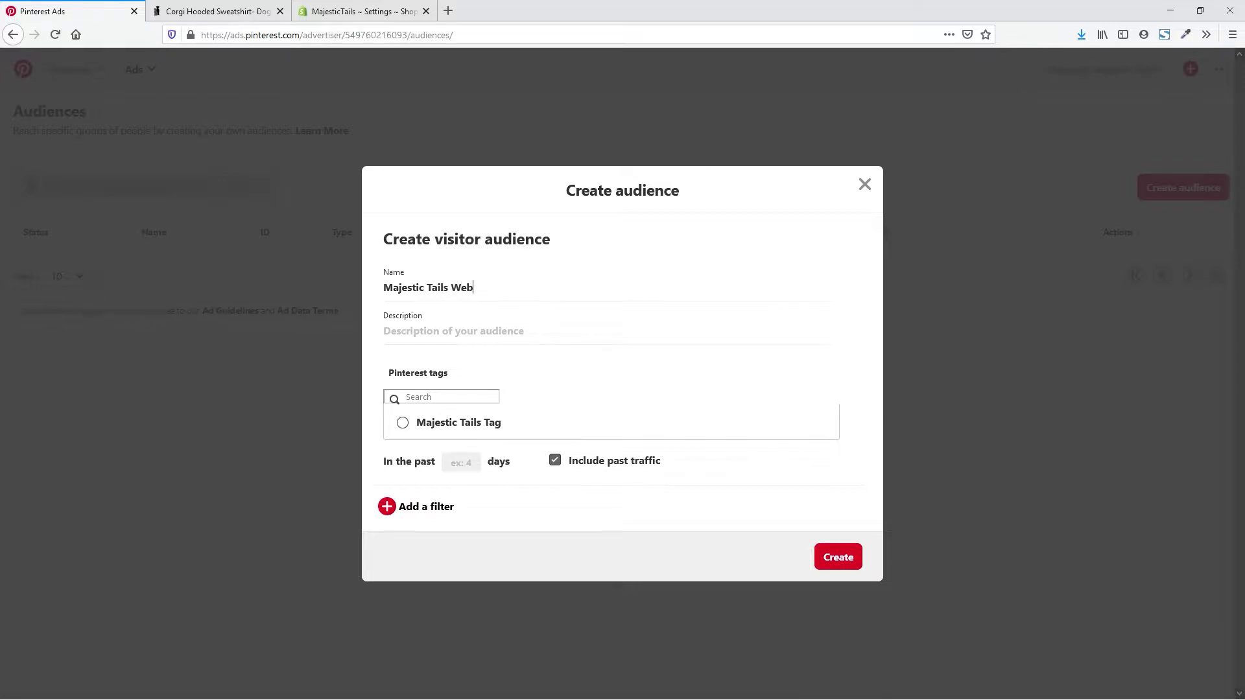
{"action": "type", "text": "site Traffic"}
{"action": "left_click", "coordinate": [402, 423]}
{"action": "left_click", "coordinate": [461, 462]}
{"action": "type", "text": "30"}
{"action": "type", "text": " ()"}
{"action": "type", "text": "30 Days"}
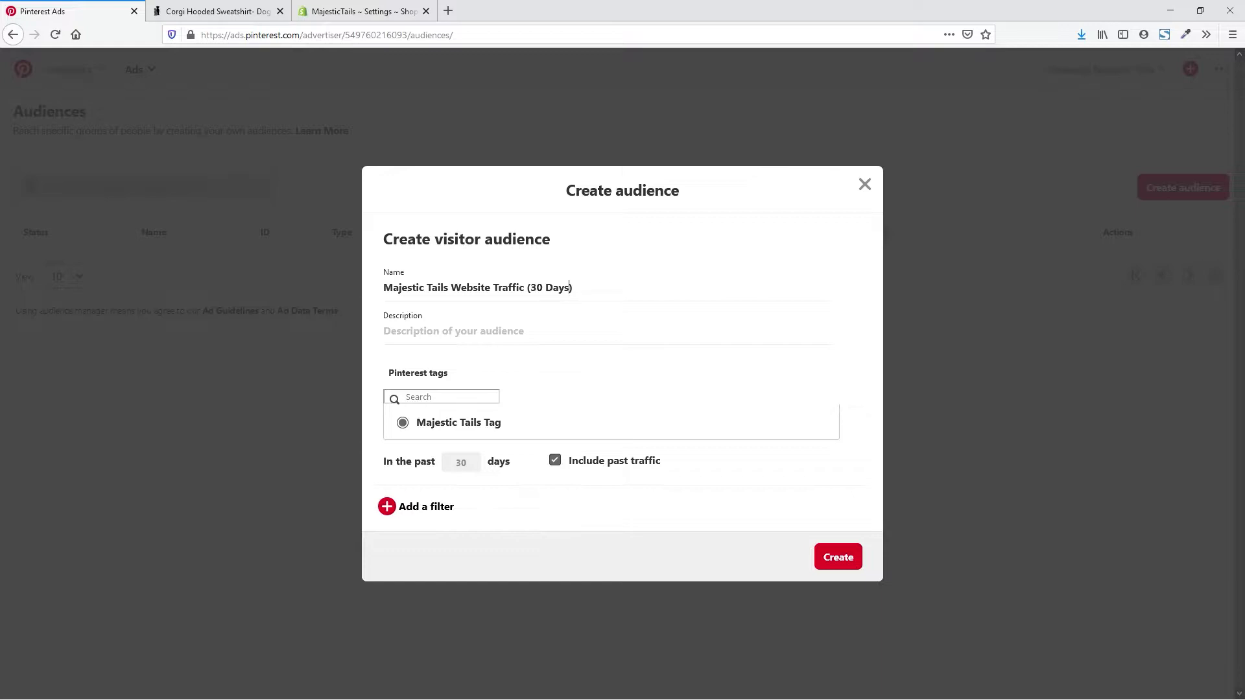
{"action": "left_click", "coordinate": [416, 506]}
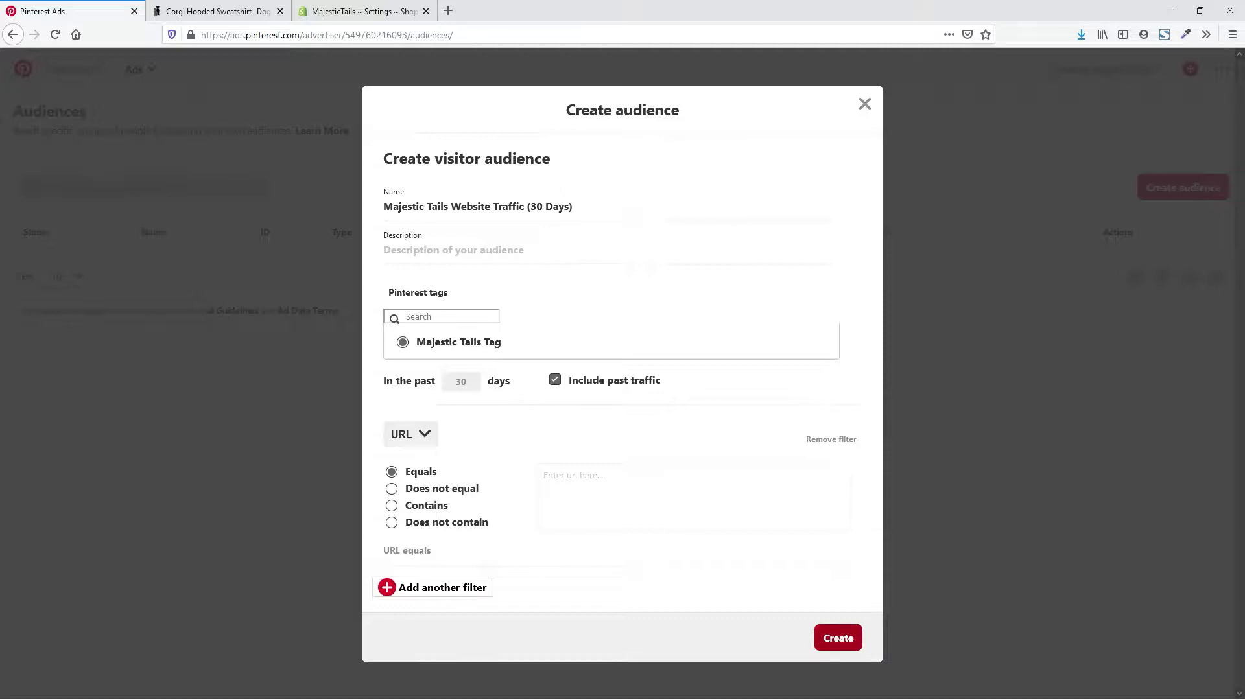
{"action": "left_click", "coordinate": [838, 638]}
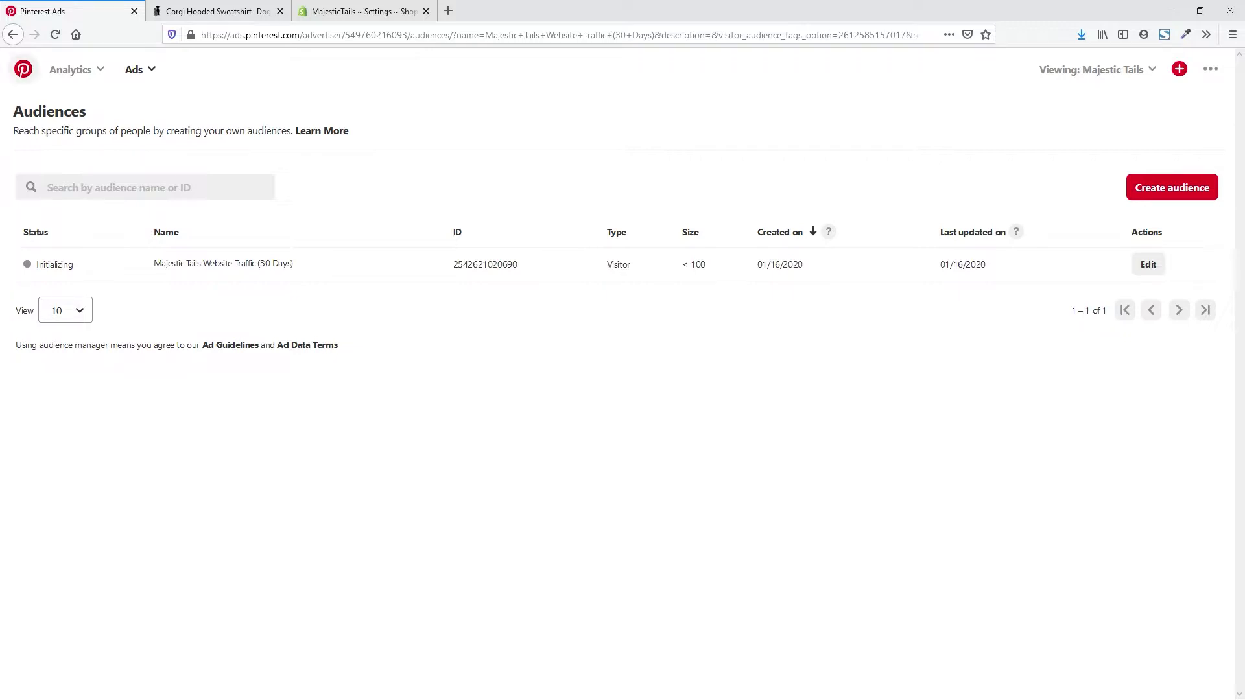
Return to the Business hub and start creating a new Pin
{"action": "left_click", "coordinate": [24, 69]}
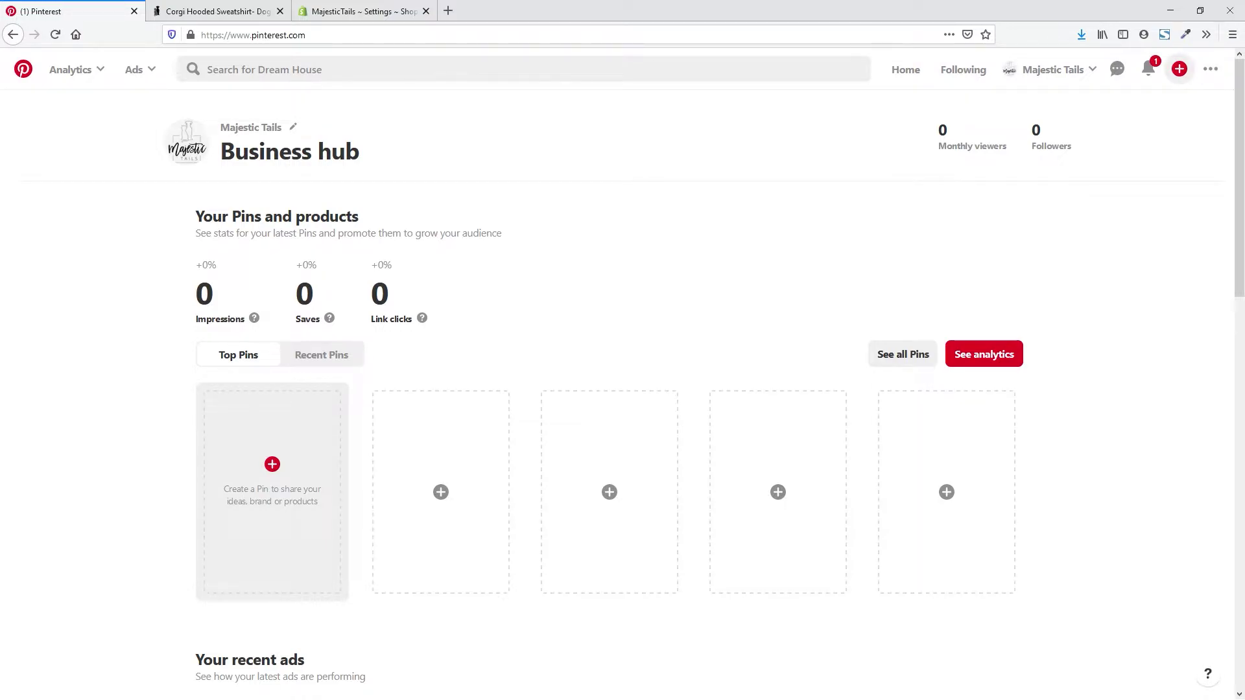
{"action": "left_click", "coordinate": [1179, 68]}
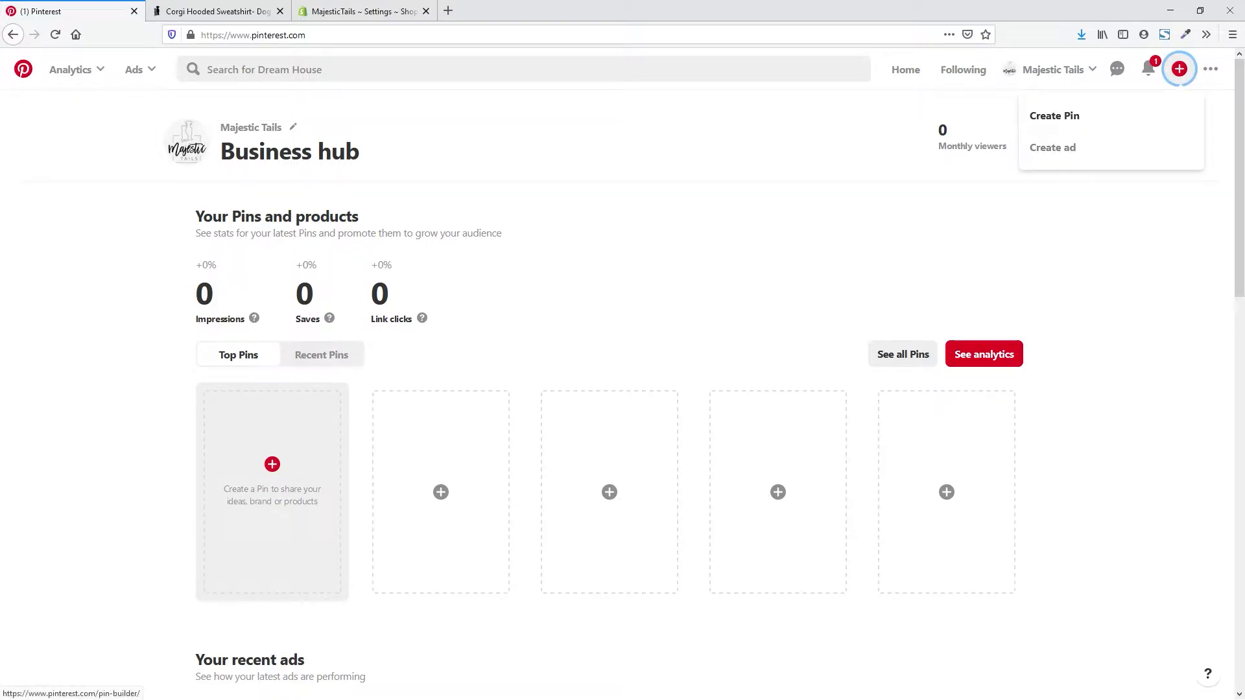
{"action": "left_click", "coordinate": [1054, 116]}
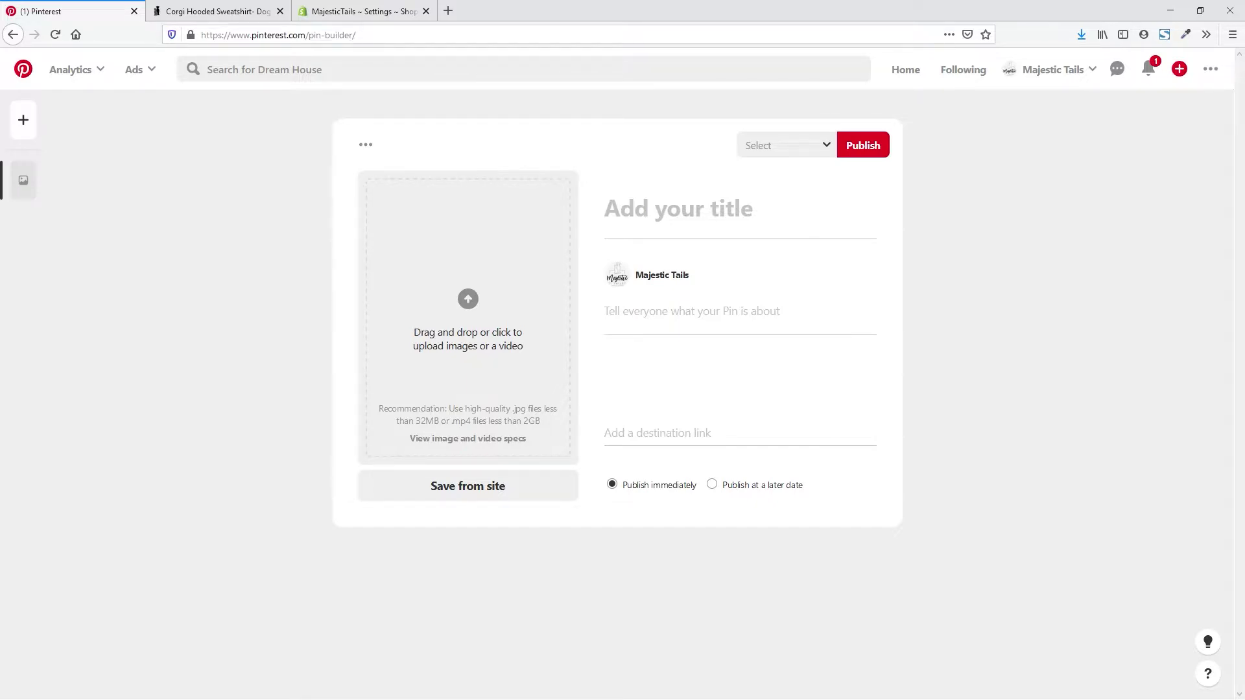
Review the Corgi Hooded Sweatshirt- Dog Mom product page, including its photo and description
{"action": "left_click", "coordinate": [214, 11]}
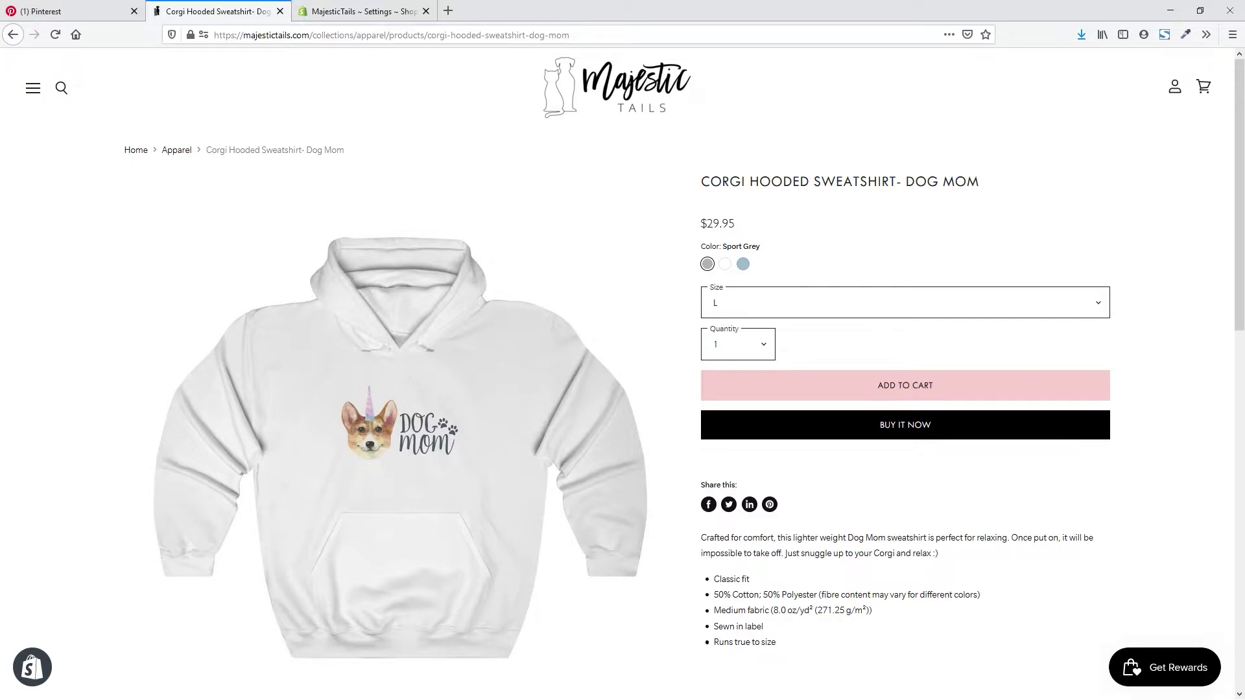
{"action": "scroll", "coordinate": [623, 379], "scroll_direction": "down", "scroll_amount": 1}
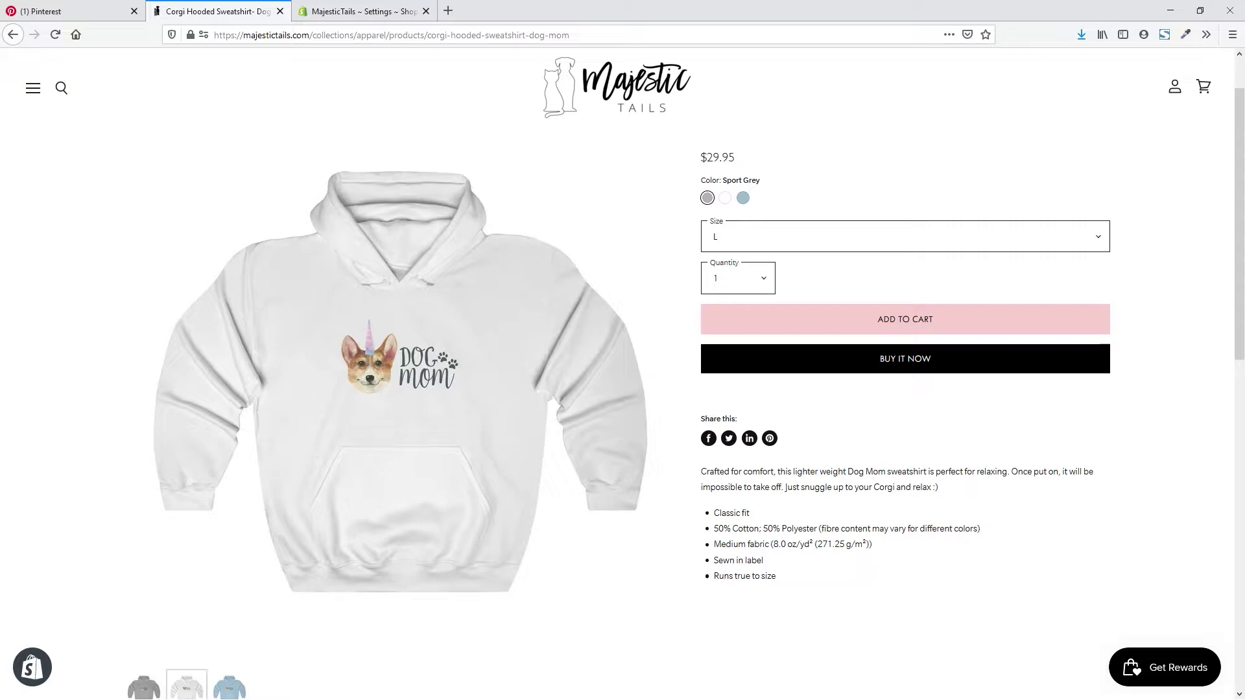
{"action": "scroll", "coordinate": [685, 387], "scroll_direction": "up", "scroll_amount": 2}
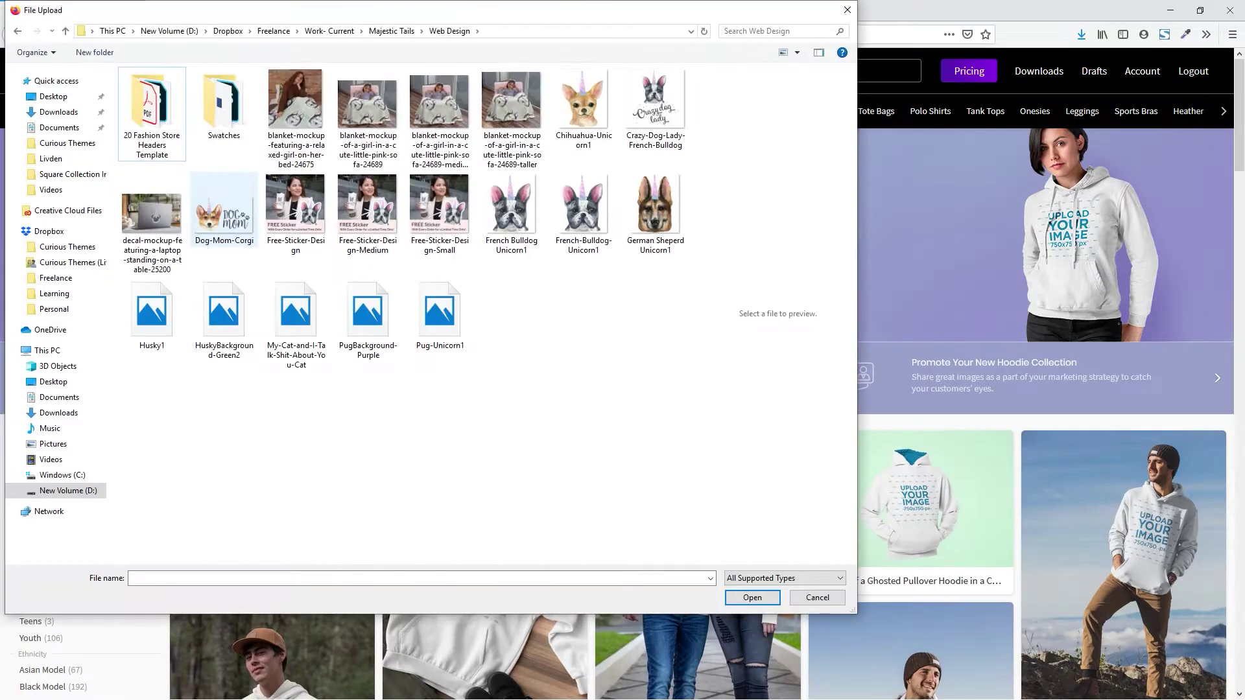
Upload the Dog-Mom-Corgi design to Placeit's hoodie mockups, apply its crop and browse the mockups
{"action": "left_click", "coordinate": [223, 209]}
{"action": "double_click", "coordinate": [224, 209]}
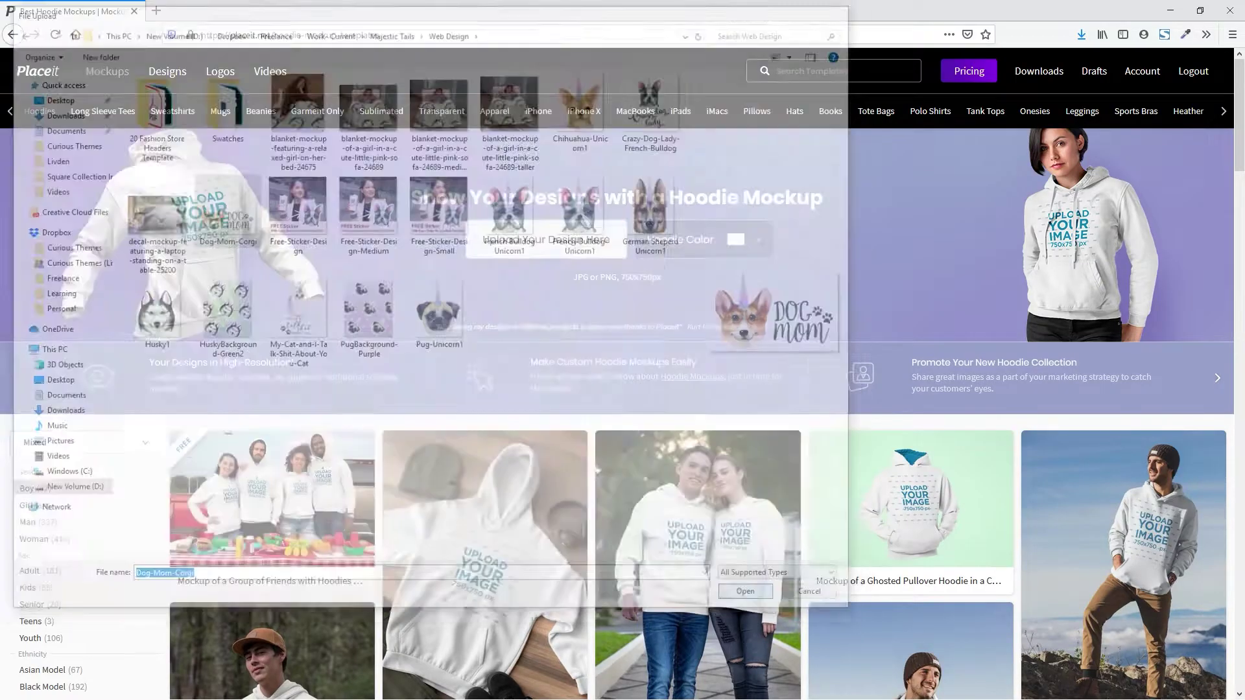
{"action": "scroll", "coordinate": [617, 350], "scroll_direction": "down", "scroll_amount": 3}
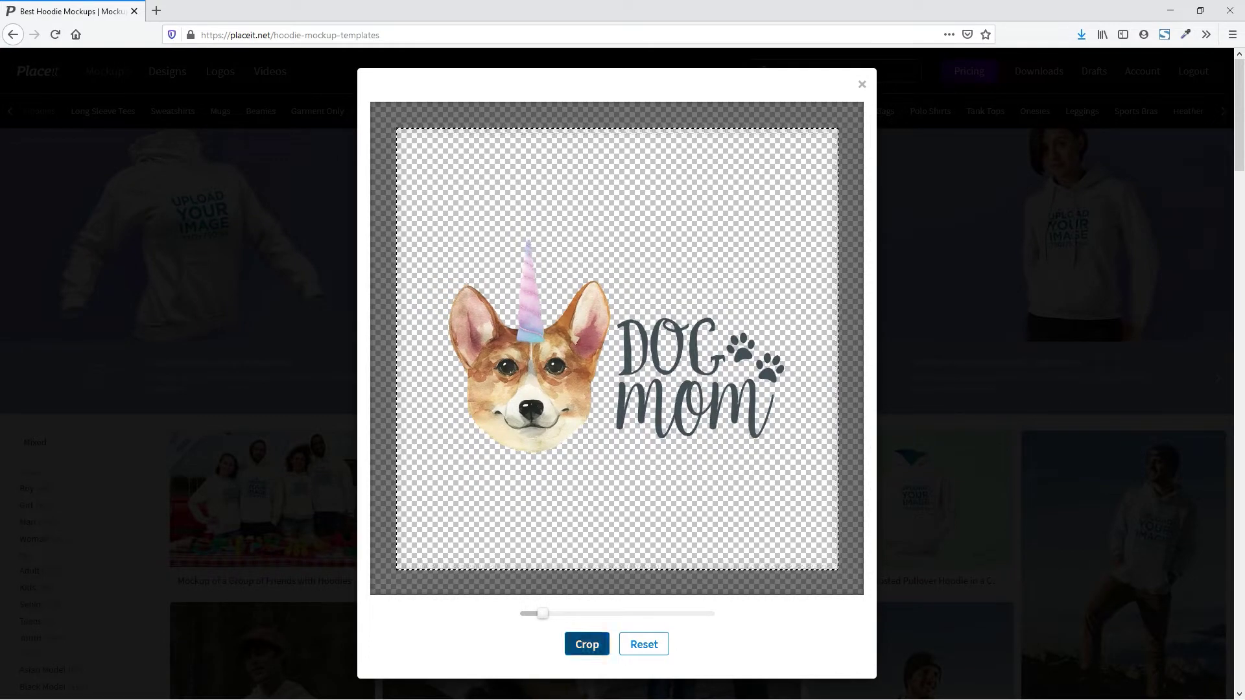
{"action": "key", "text": "Return"}
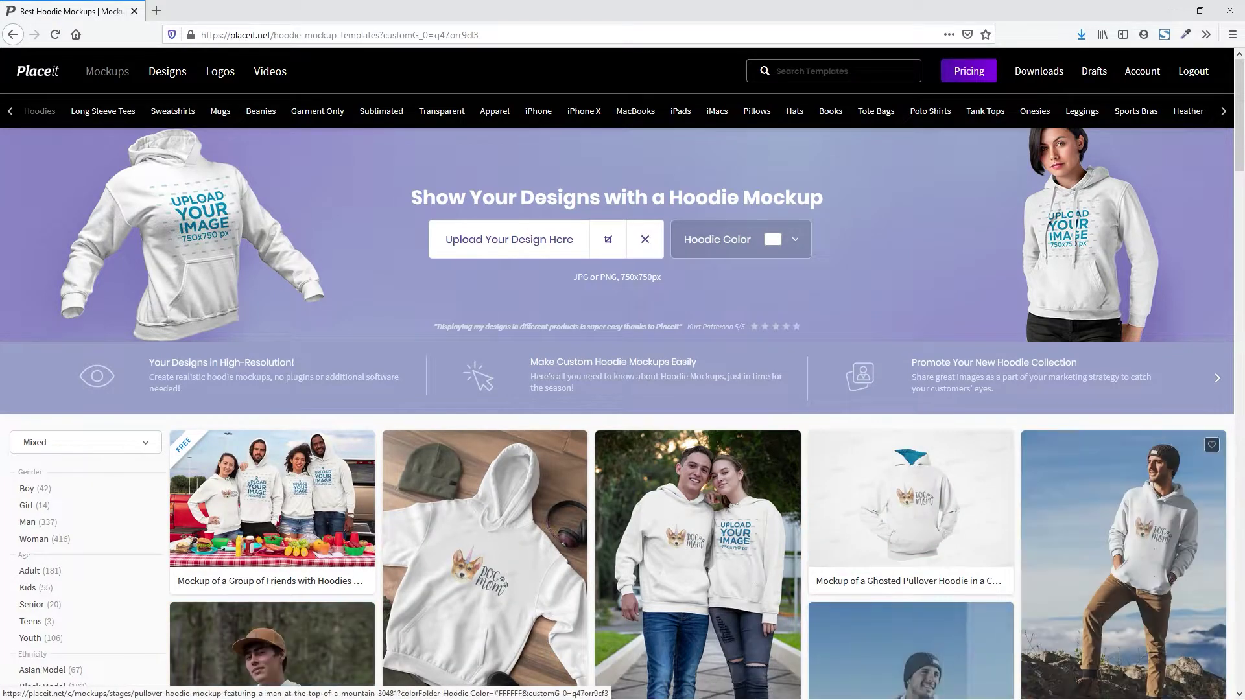
{"action": "scroll", "coordinate": [1124, 506], "scroll_direction": "down", "scroll_amount": 5}
{"action": "scroll", "coordinate": [1124, 506], "scroll_direction": "down", "scroll_amount": 3}
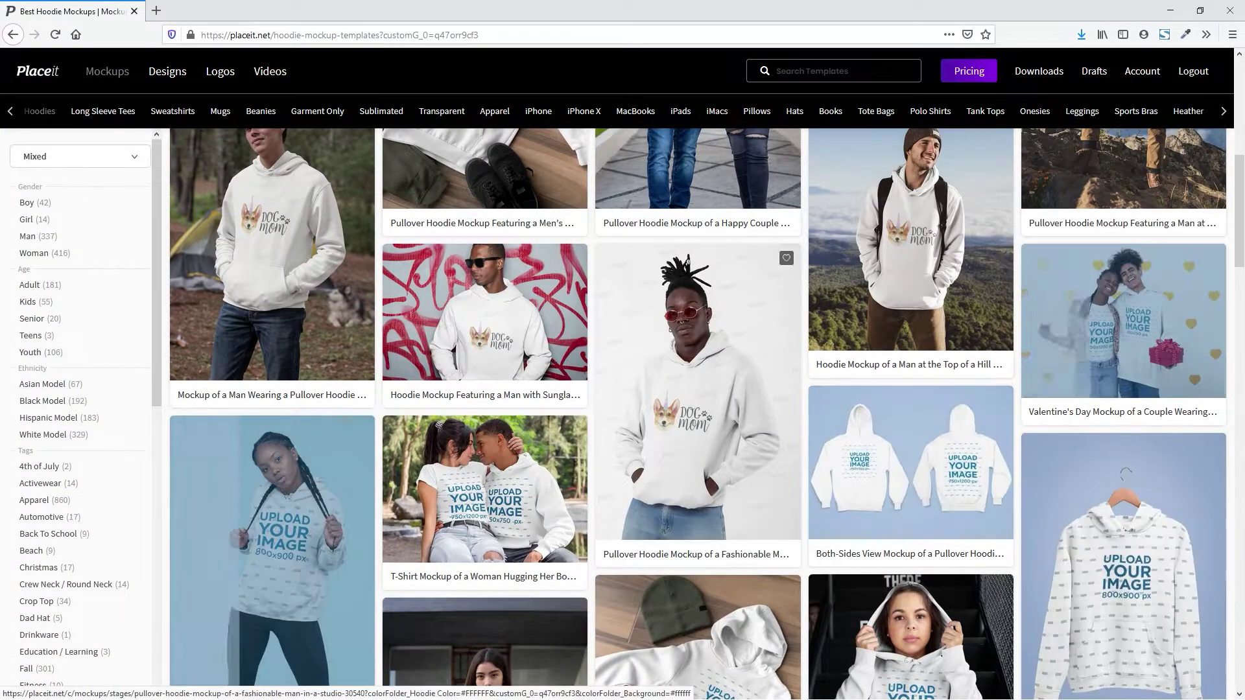
{"action": "scroll", "coordinate": [908, 464], "scroll_direction": "down", "scroll_amount": 4}
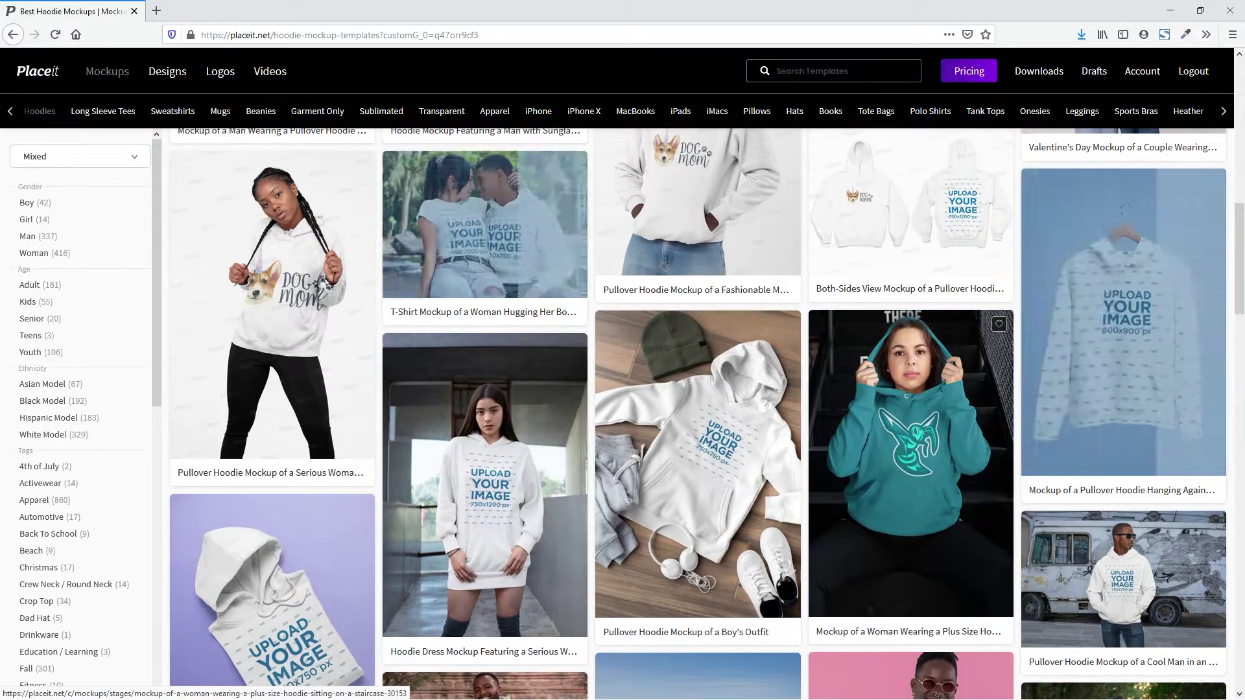
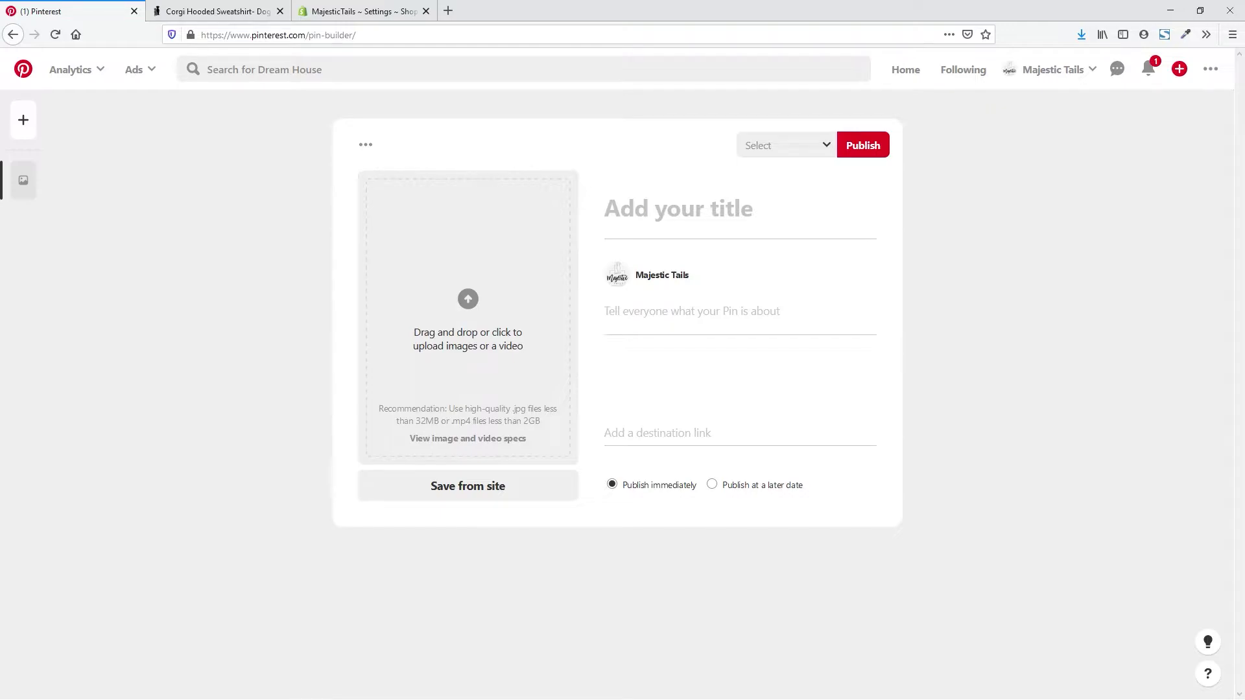
Upload the photo pullover-hoodie-mockup-featuring-a-woman-and-her-dog-sitting-by-a-tree-28040 from the Photos folder as the Pin image
{"action": "left_click", "coordinate": [468, 302]}
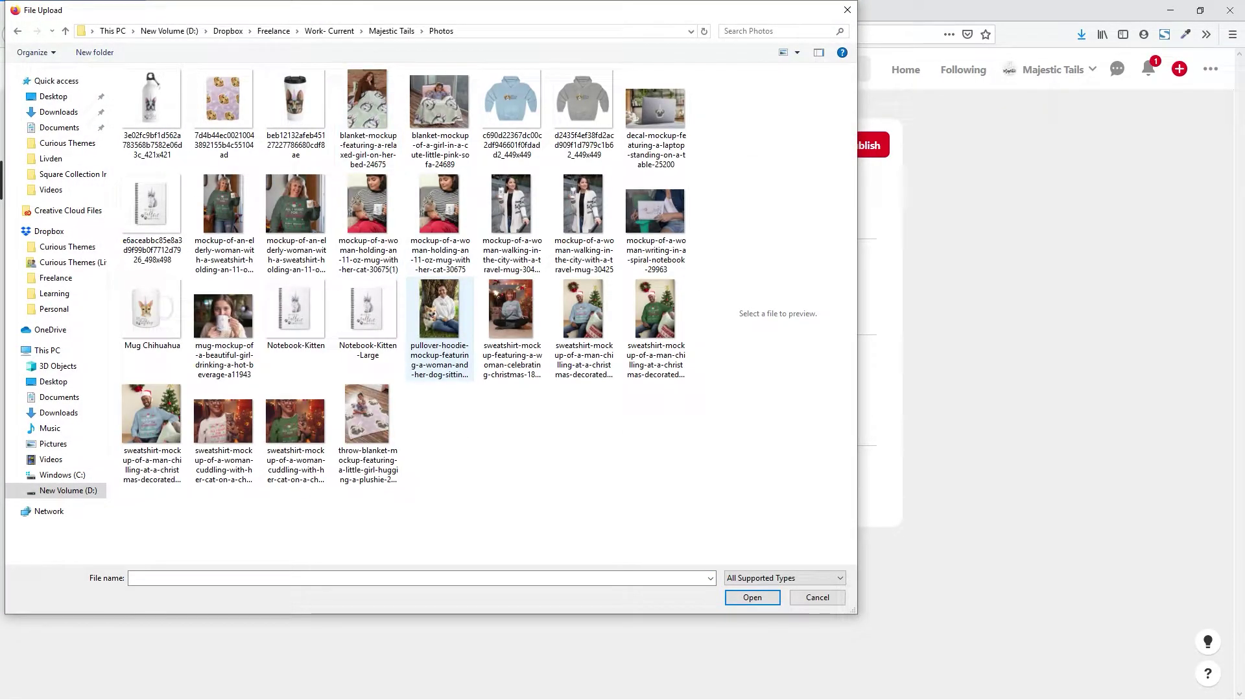
{"action": "left_click", "coordinate": [439, 311]}
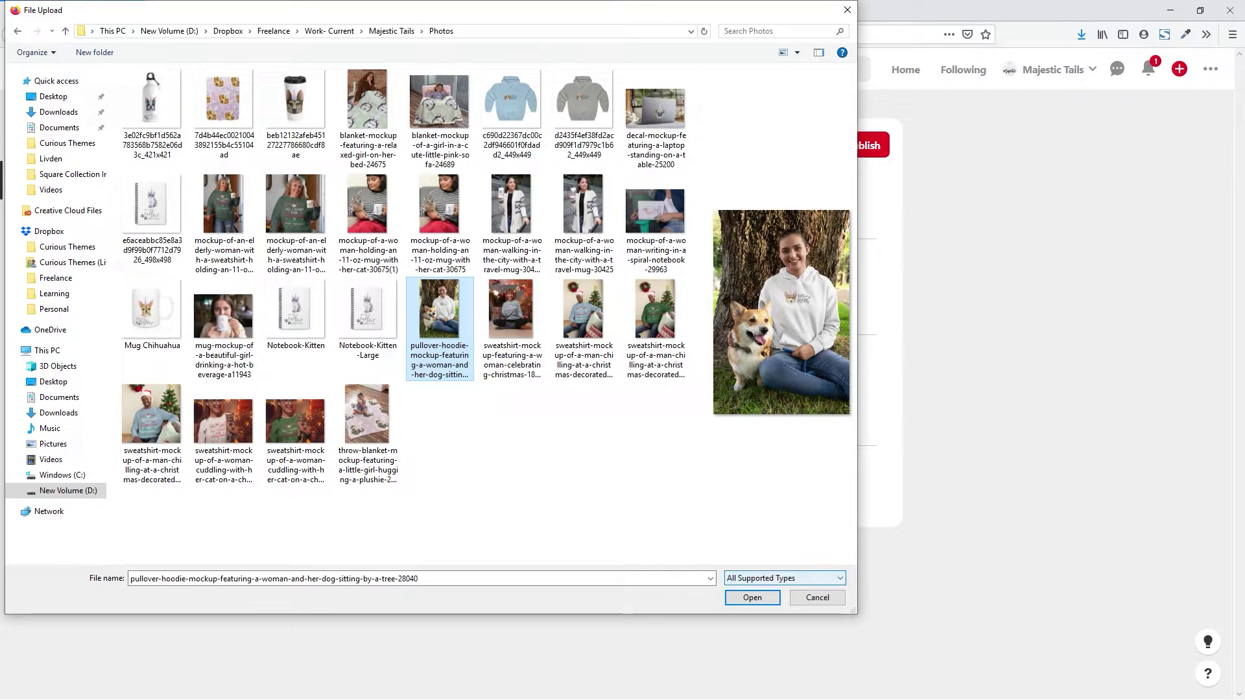
{"action": "left_click", "coordinate": [752, 597]}
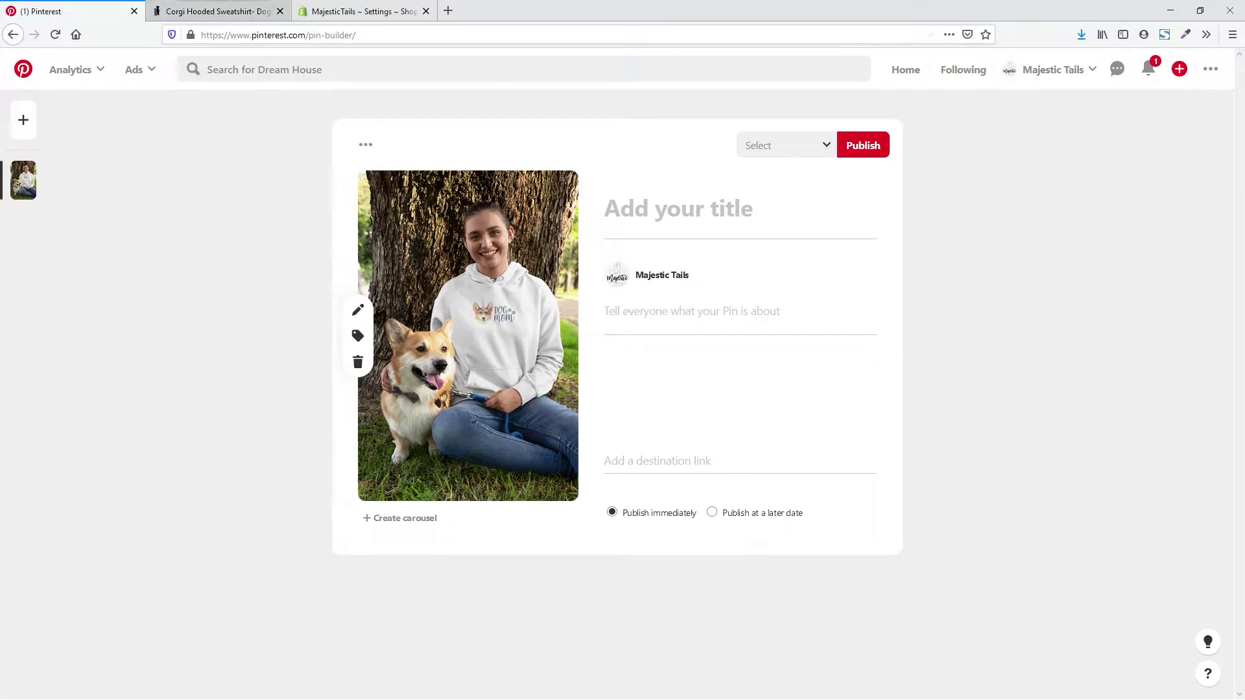
Copy the introductory paragraph from the corgi sweatshirt's product page into the Pin's description
{"action": "key", "text": "ctrl+Tab"}
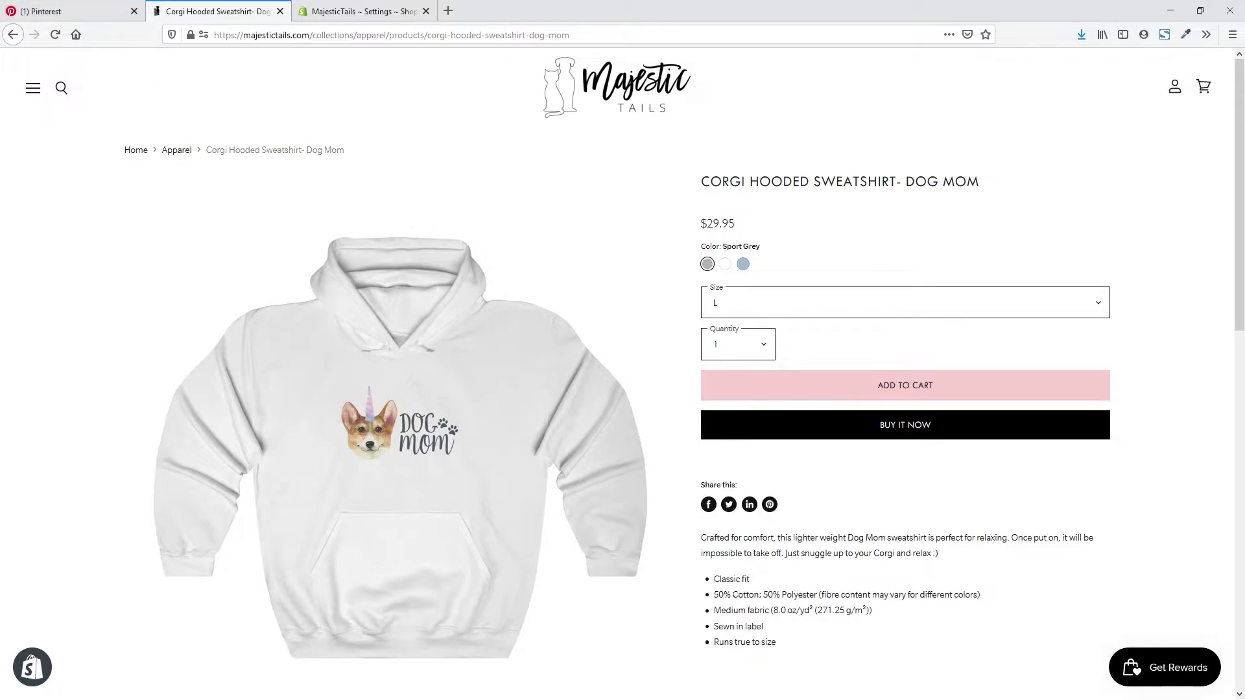
{"action": "left_click_drag", "start_coordinate": [937, 553], "coordinate": [701, 537]}
{"action": "key", "text": "ctrl+c"}
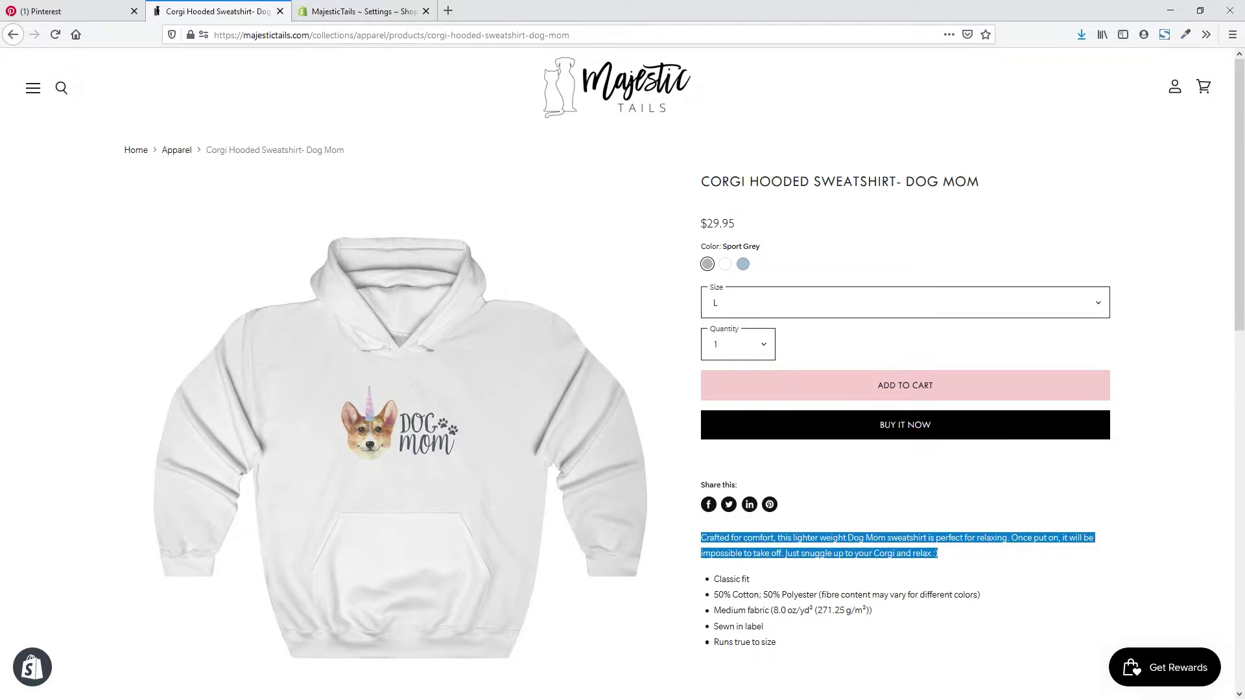
{"action": "left_click", "coordinate": [72, 11]}
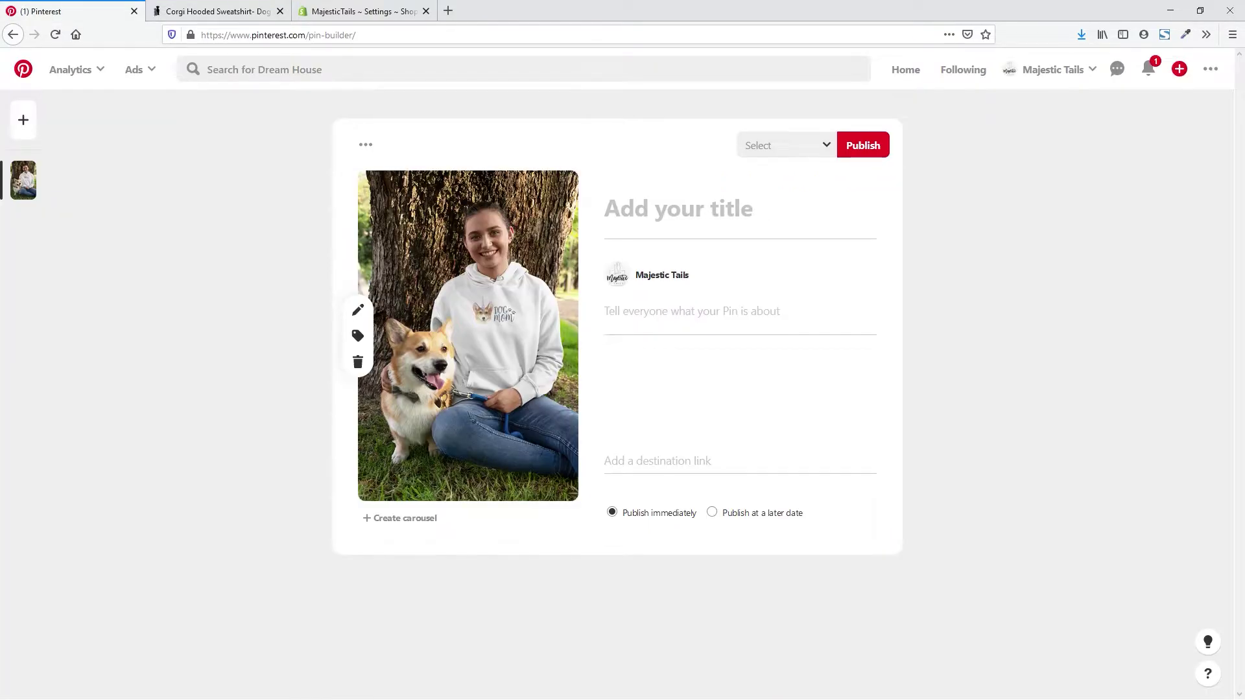
{"action": "left_click", "coordinate": [687, 312]}
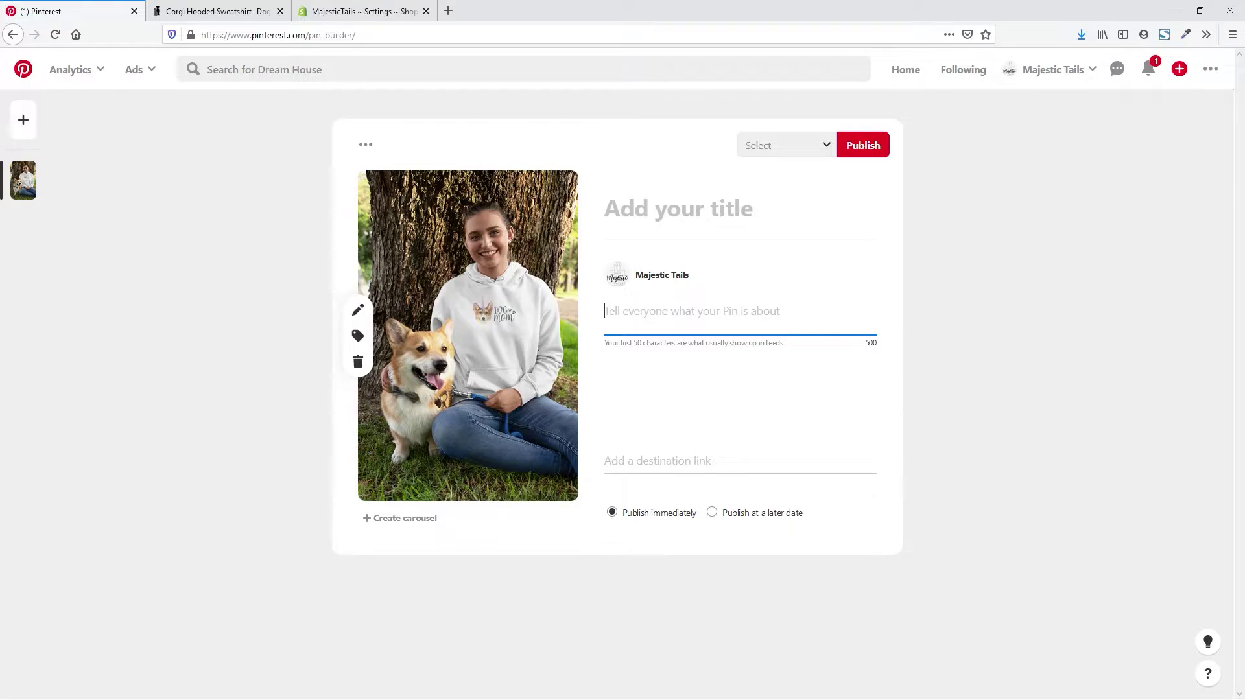
{"action": "key", "text": "ctrl+v"}
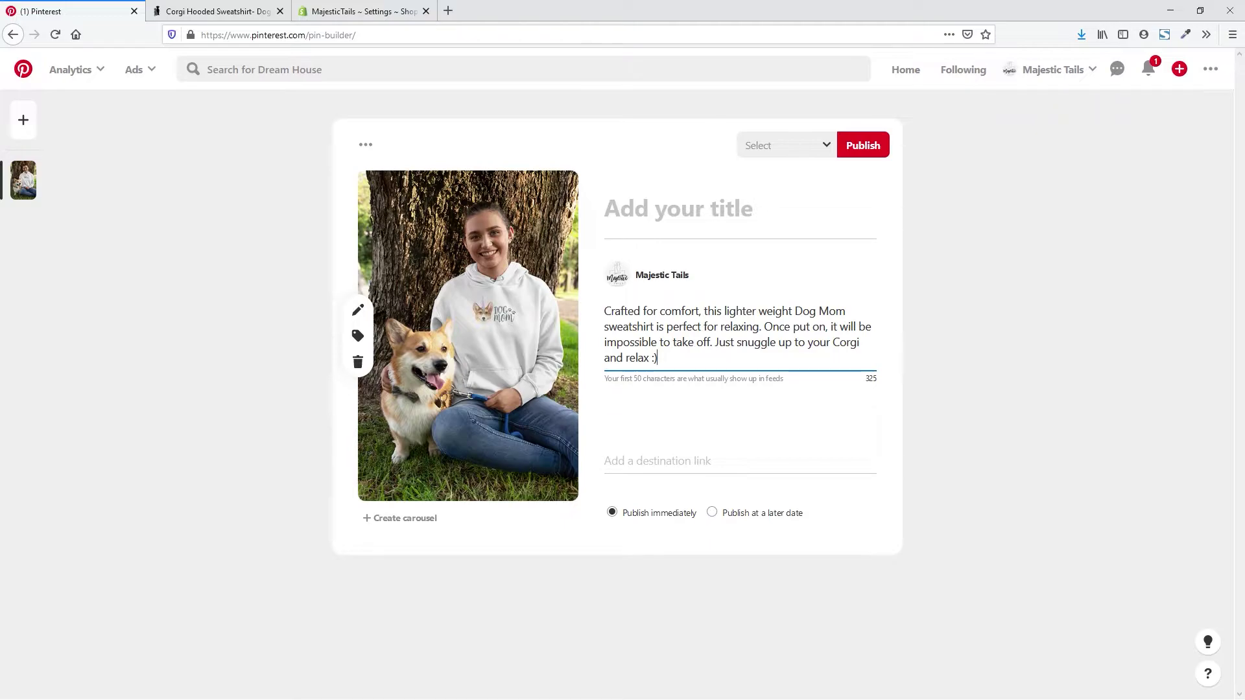
Title the Pin "Cute Corgi Dog Mom Sweatshirt"
{"action": "left_click", "coordinate": [677, 209]}
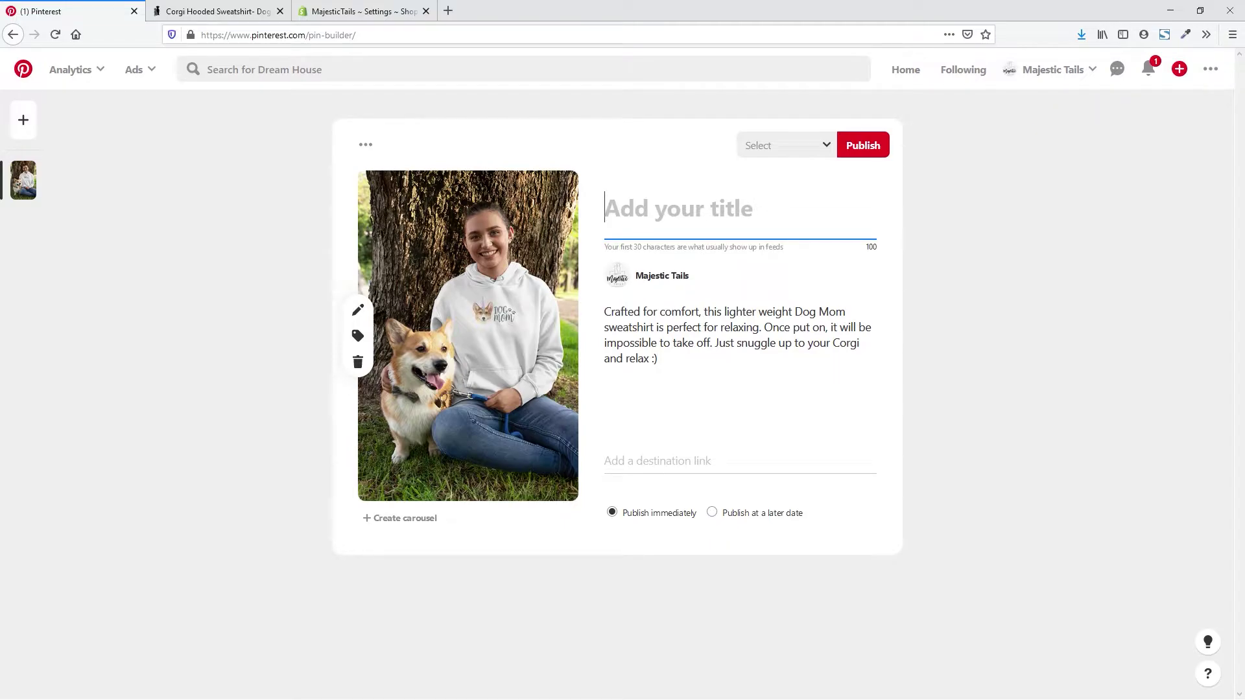
{"action": "type", "text": "Cute Corgi "}
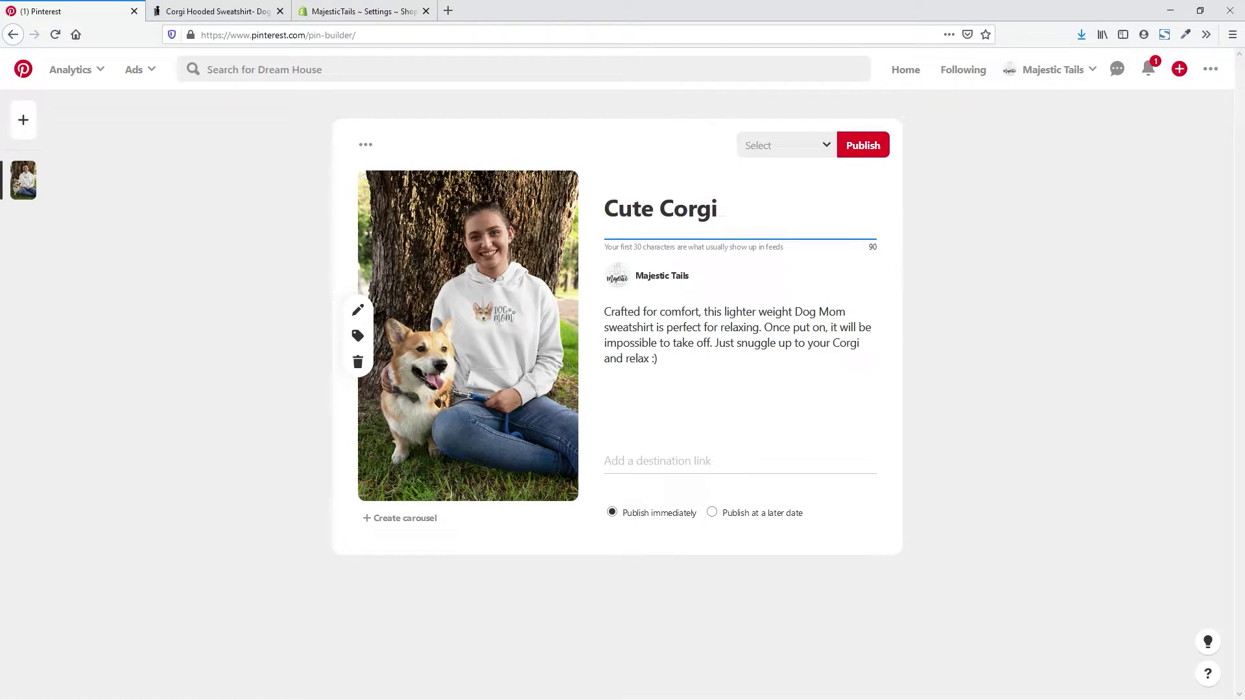
{"action": "type", "text": "Dog Mom S"}
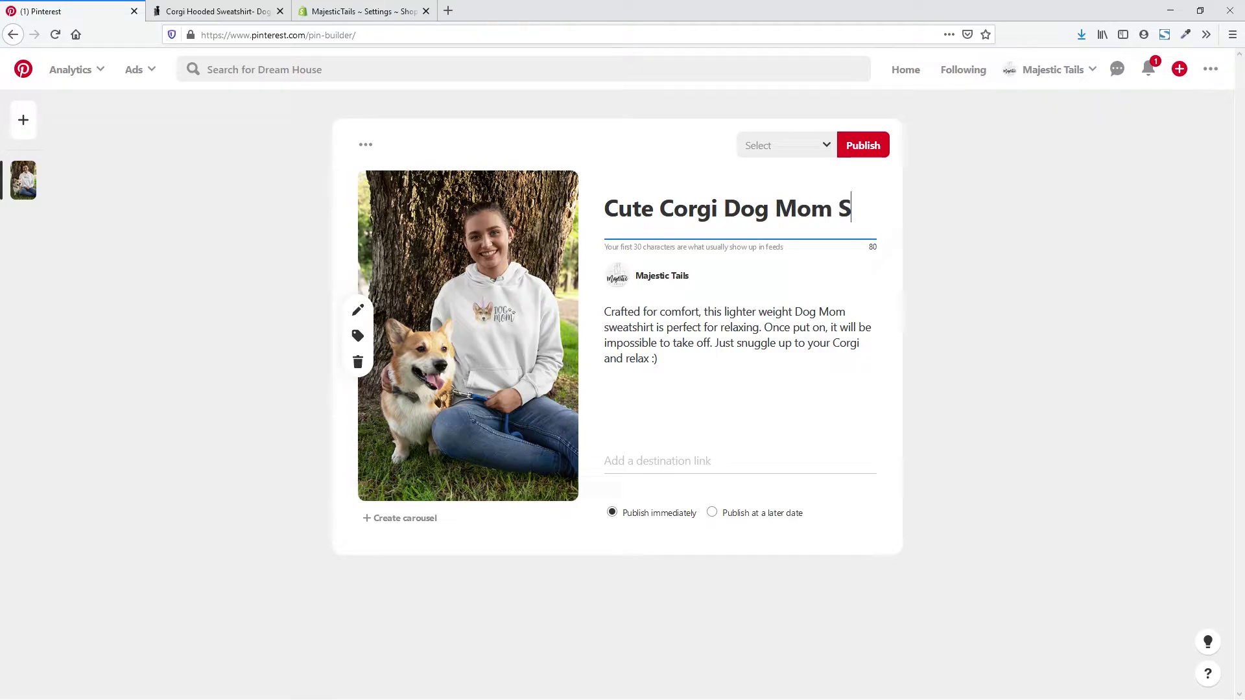
{"action": "type", "text": "weatshirt"}
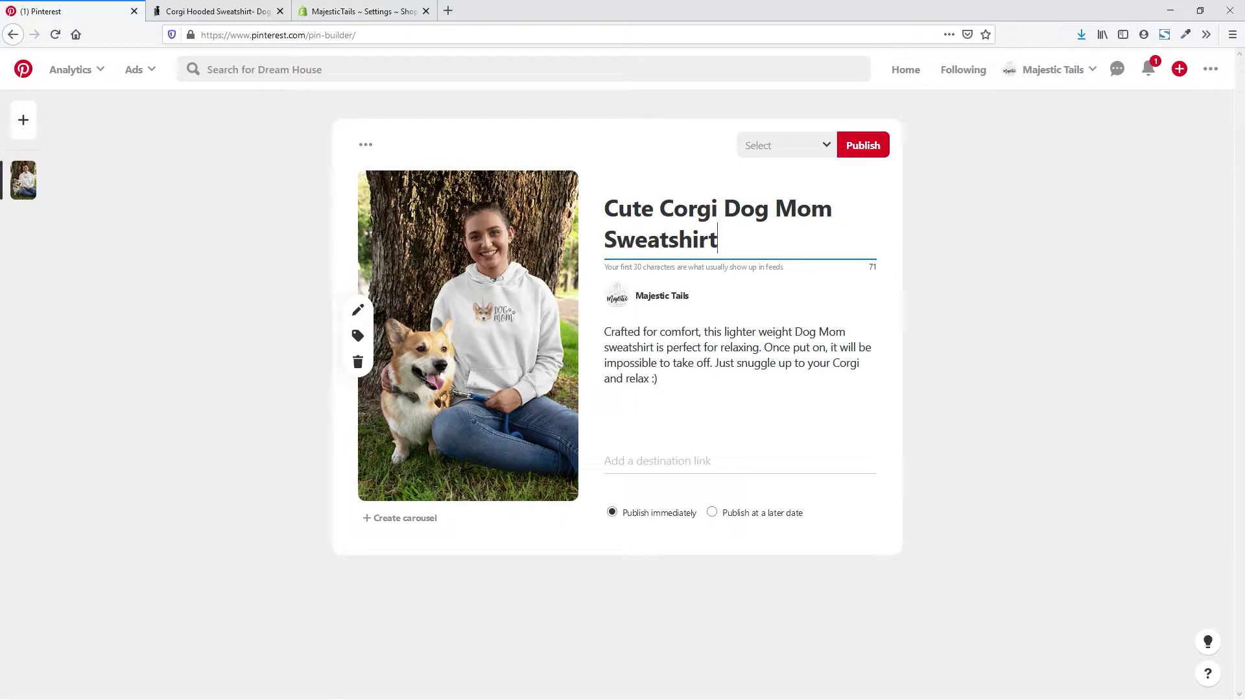
Copy the web address of the corgi hooded sweatshirt's product page into the Pin's destination link
{"action": "left_click", "coordinate": [214, 11]}
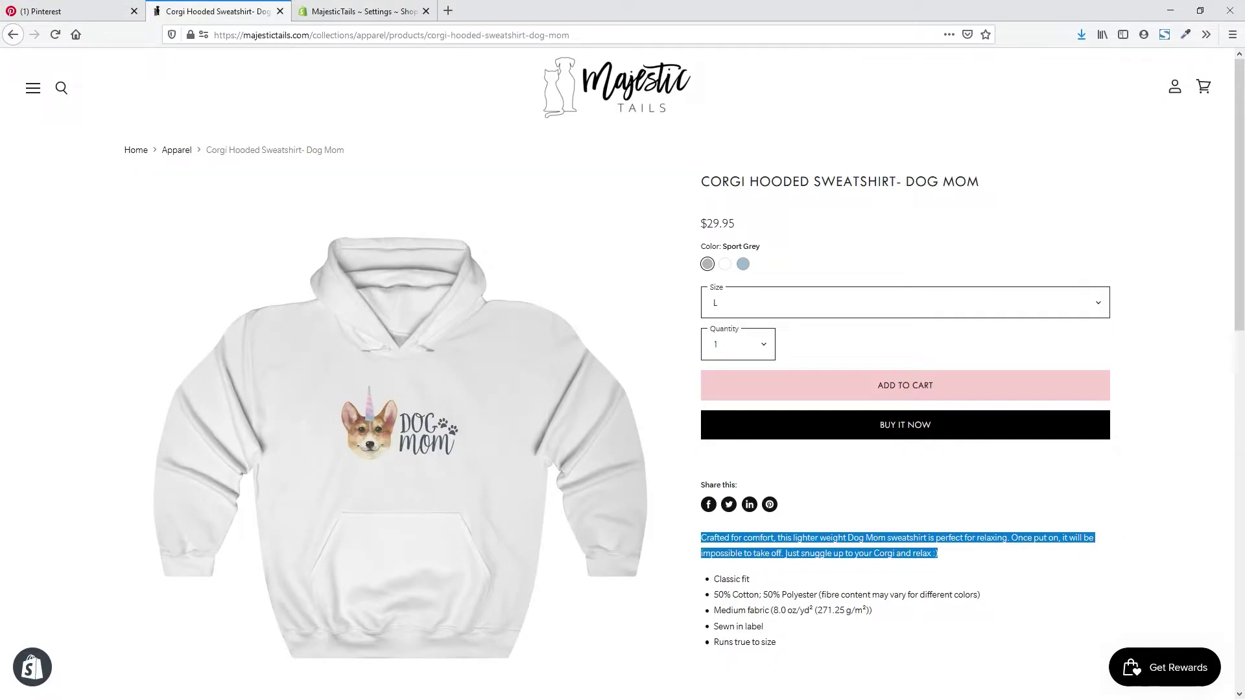
{"action": "key", "text": "ctrl+l"}
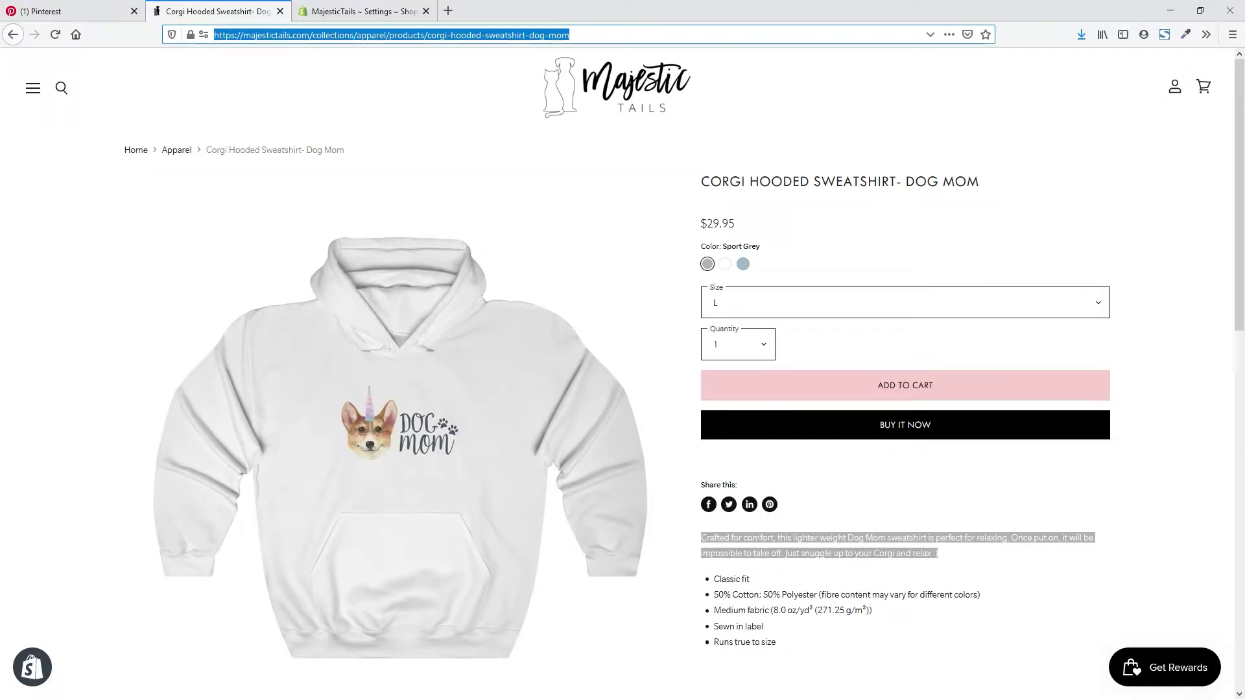
{"action": "key", "text": "ctrl+Page_Up"}
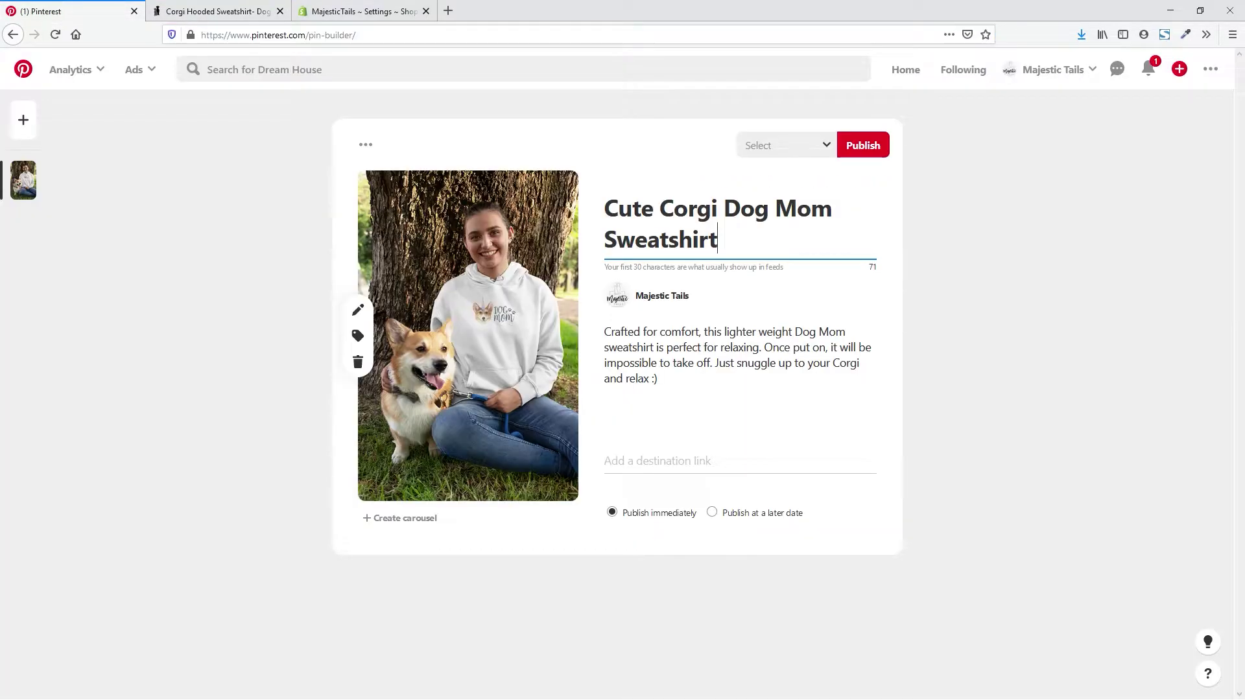
{"action": "left_click", "coordinate": [658, 460]}
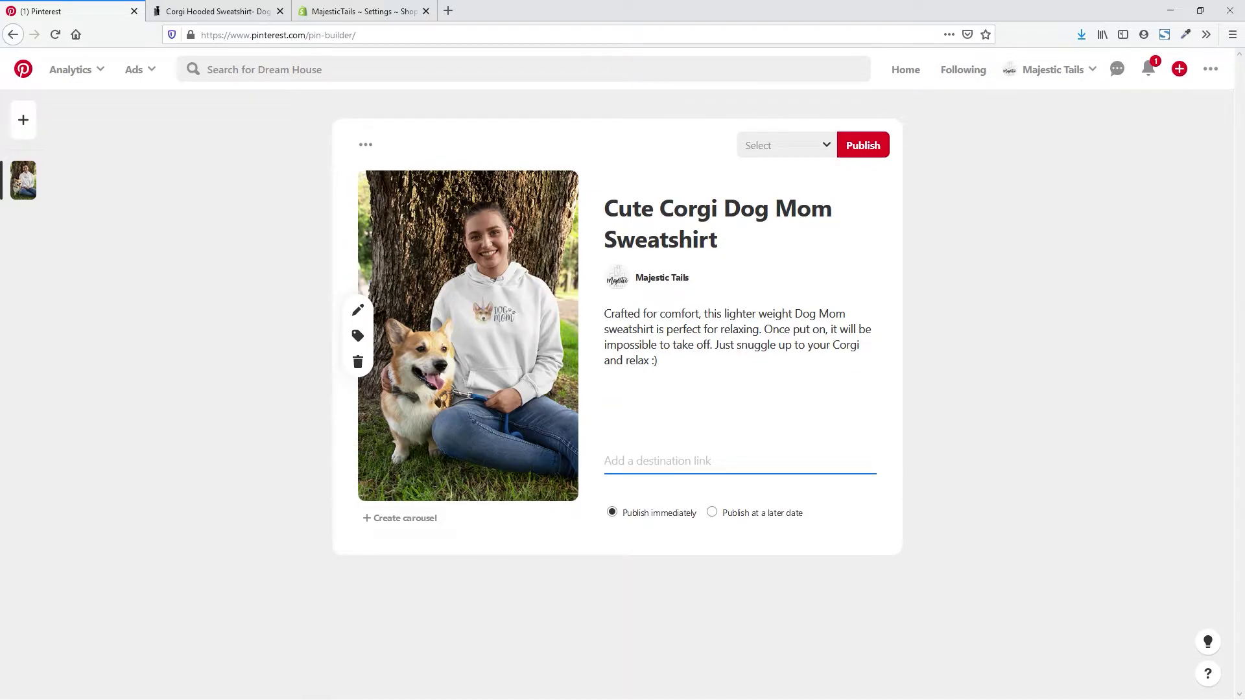
{"action": "key", "text": "ctrl+v"}
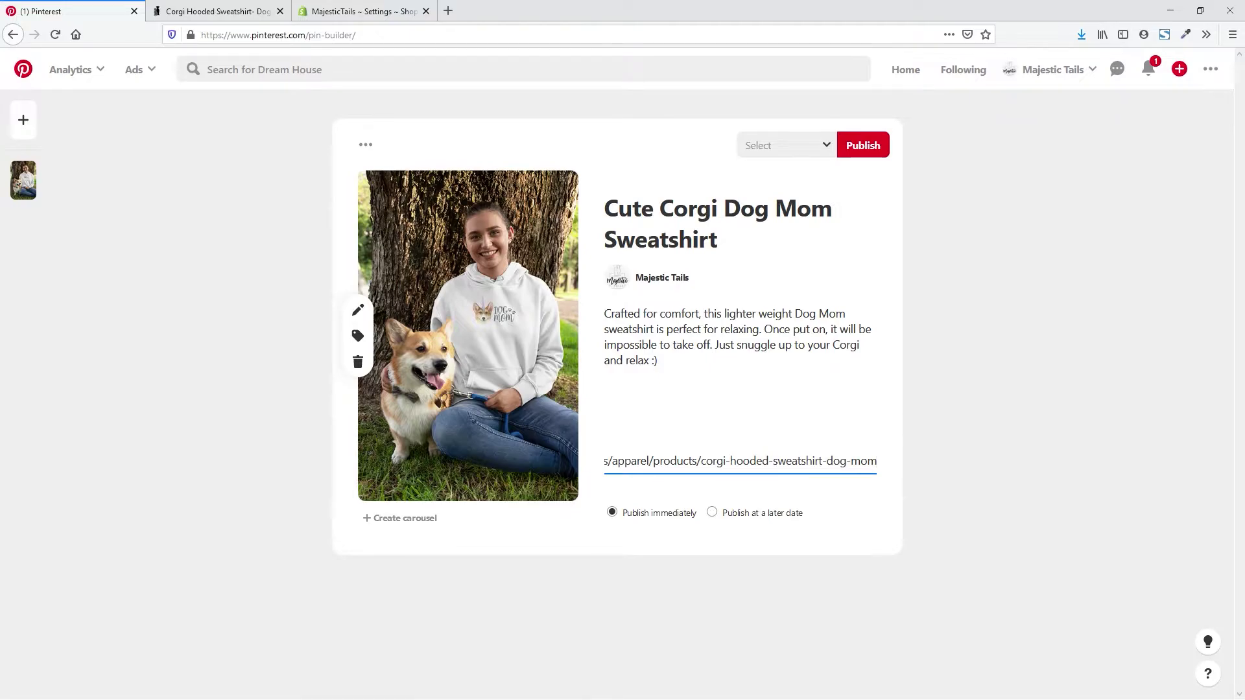
Publish the Pin to the Animal Lover Products board
{"action": "left_click", "coordinate": [786, 144]}
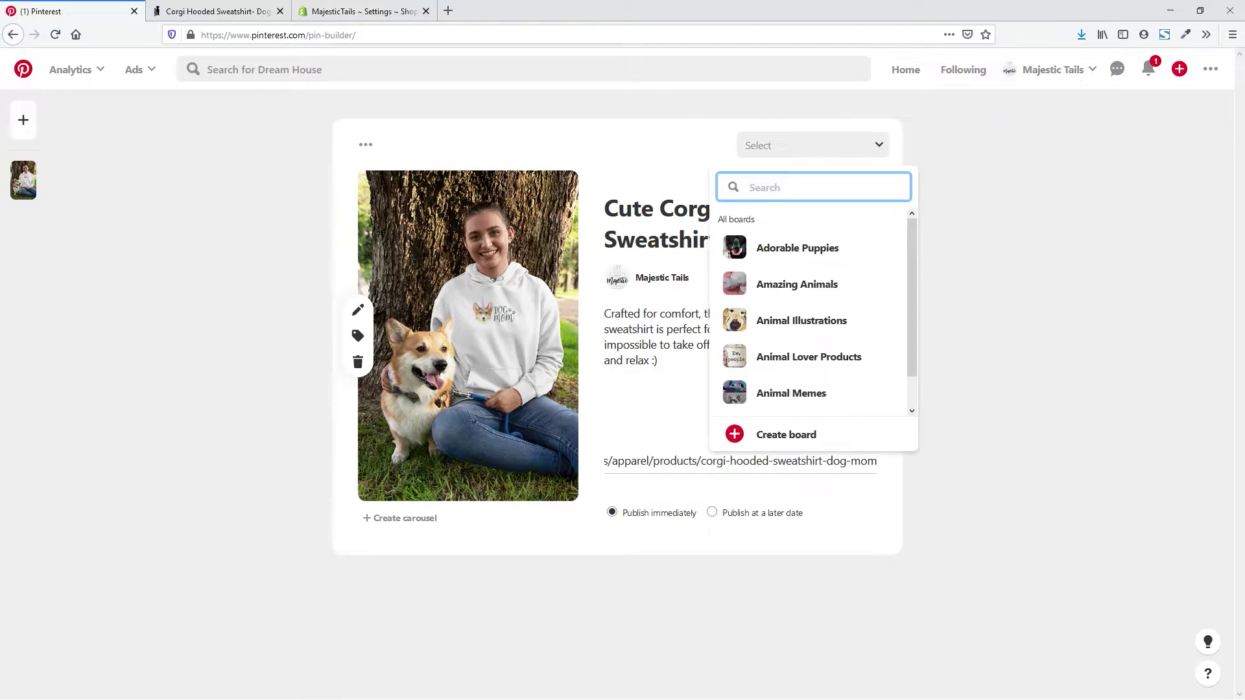
{"action": "scroll", "coordinate": [811, 289], "scroll_direction": "down", "scroll_amount": 1}
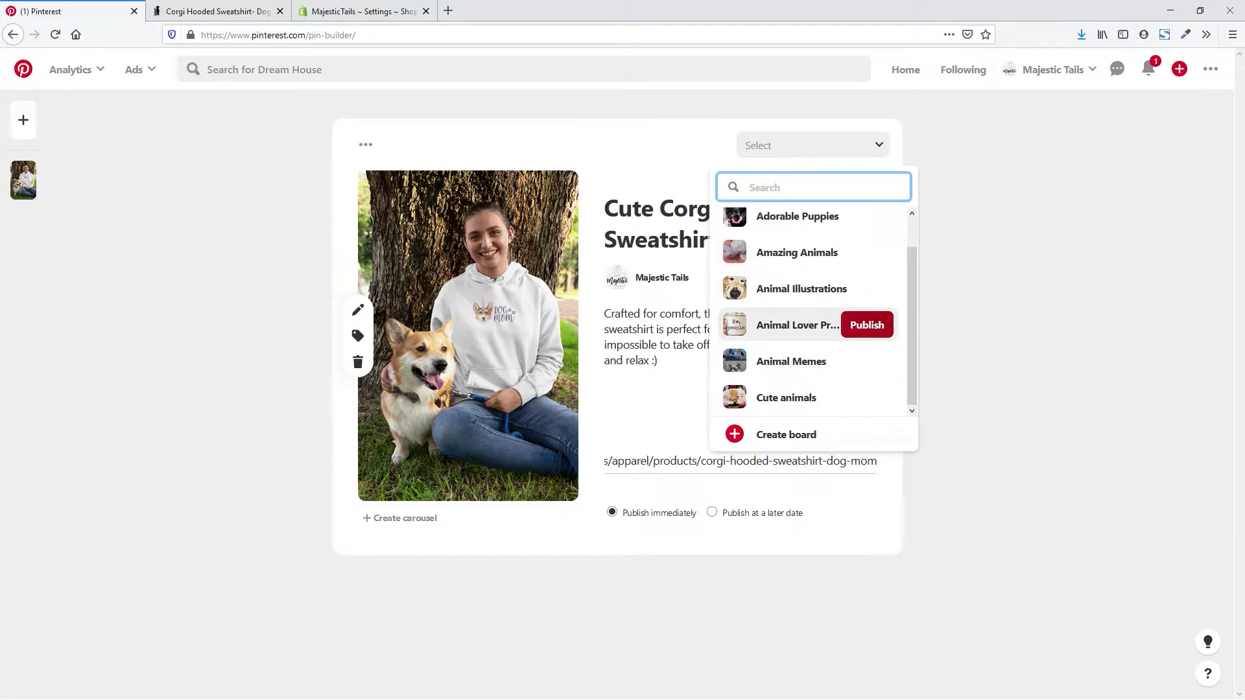
{"action": "left_click", "coordinate": [867, 325]}
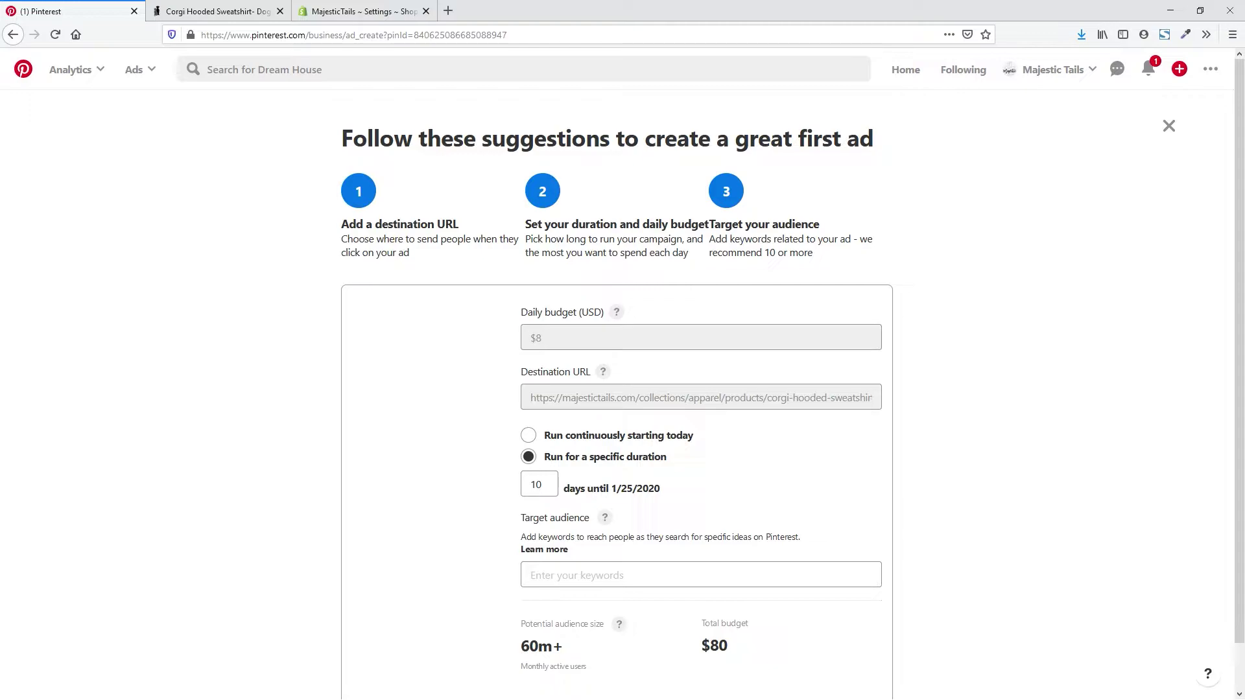
Review the budget, duration and target audience settings of the suggested first ad, and close the form without promoting the Pin
{"action": "scroll", "coordinate": [623, 389], "scroll_direction": "down", "scroll_amount": 1}
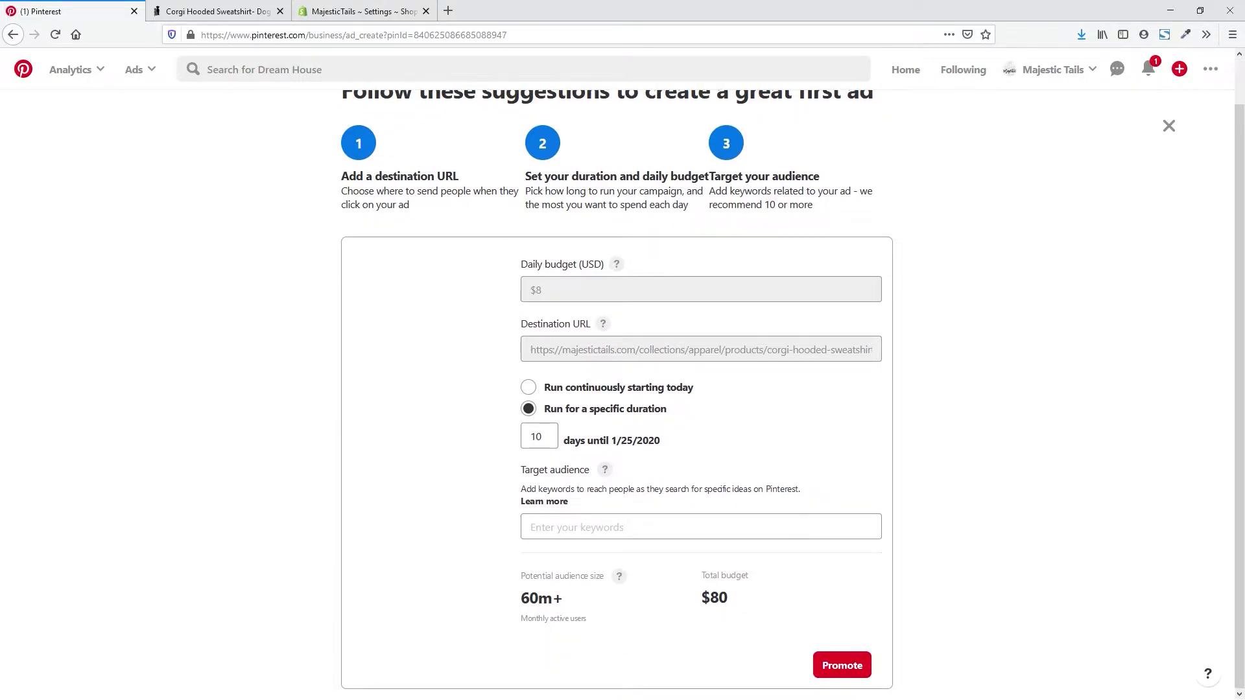
{"action": "scroll", "coordinate": [623, 390], "scroll_direction": "up", "scroll_amount": 1}
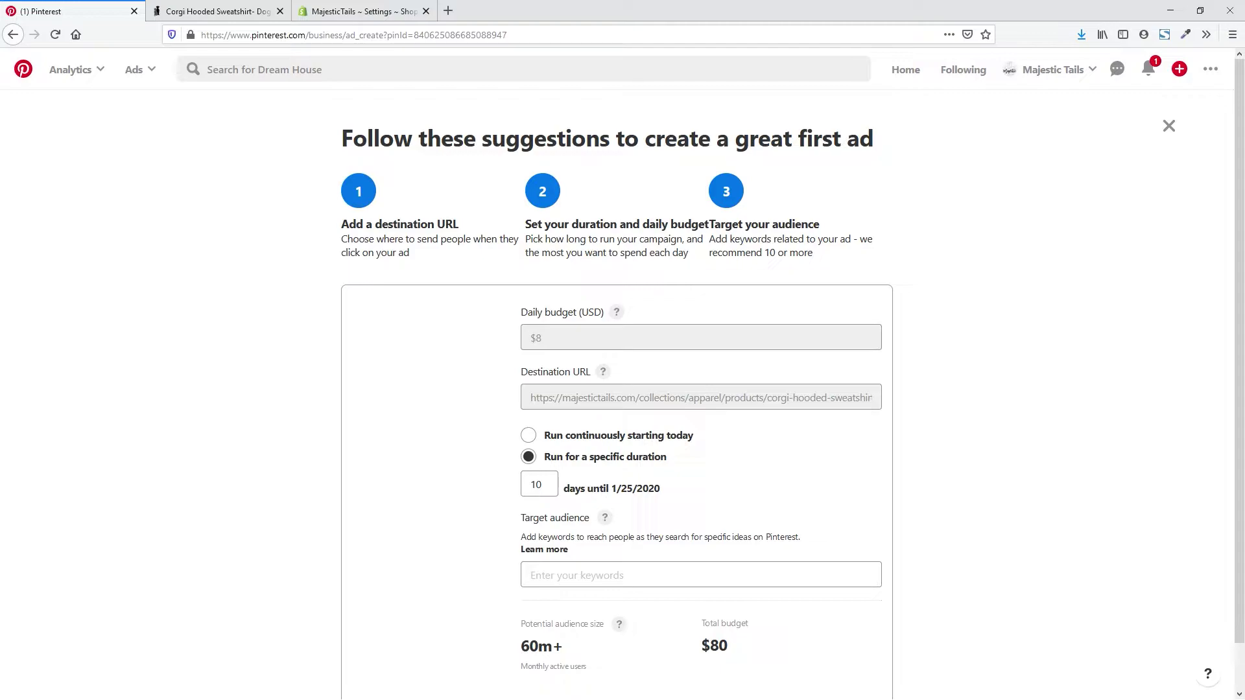
{"action": "left_click", "coordinate": [1169, 126]}
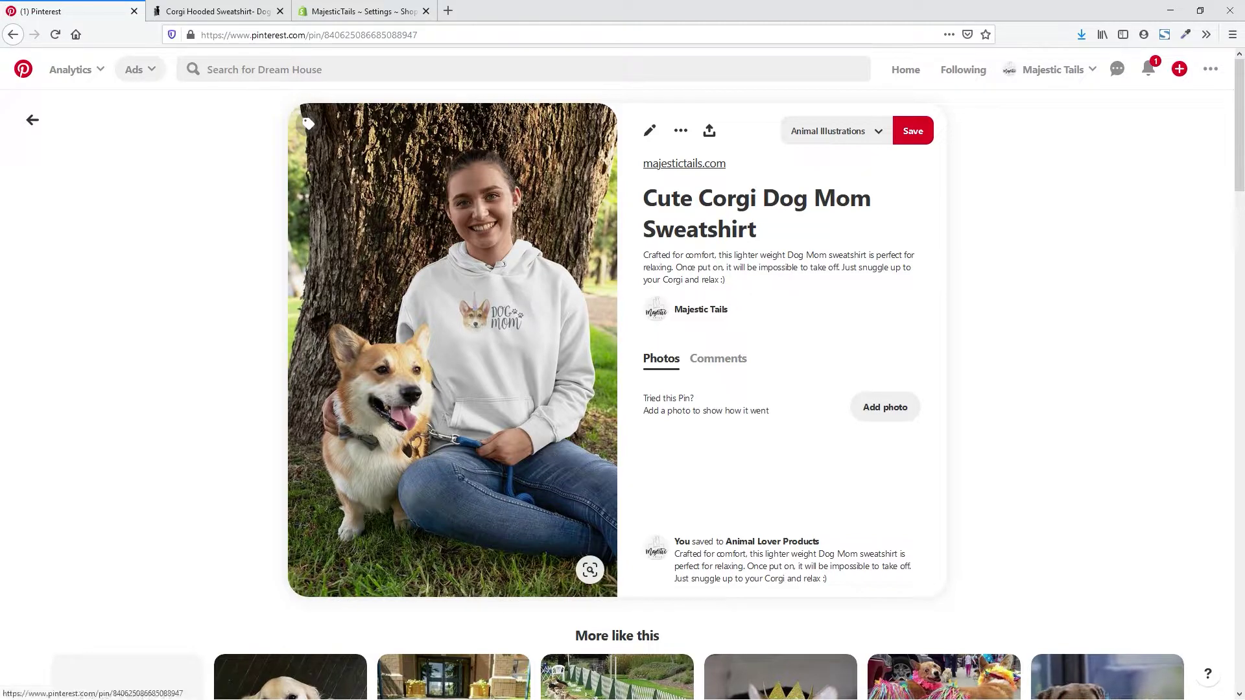
Go to the ads overview and start creating a new ad campaign
{"action": "left_click", "coordinate": [137, 69]}
{"action": "left_click", "coordinate": [116, 143]}
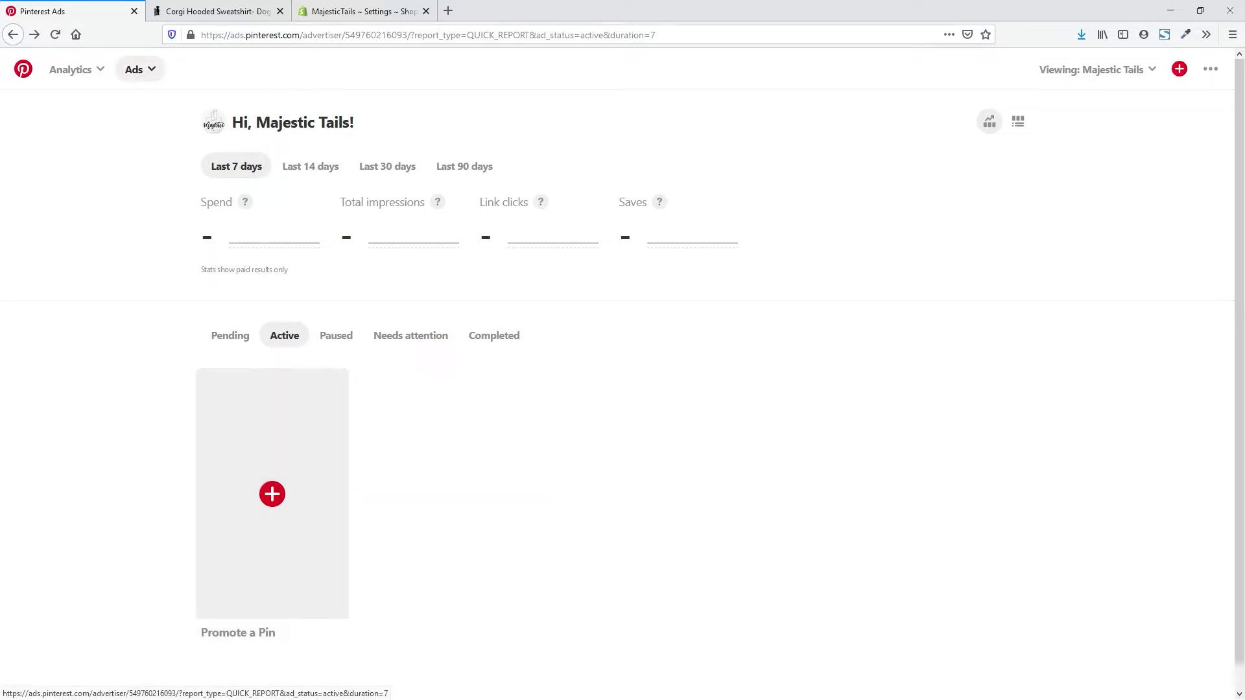
{"action": "left_click", "coordinate": [139, 70]}
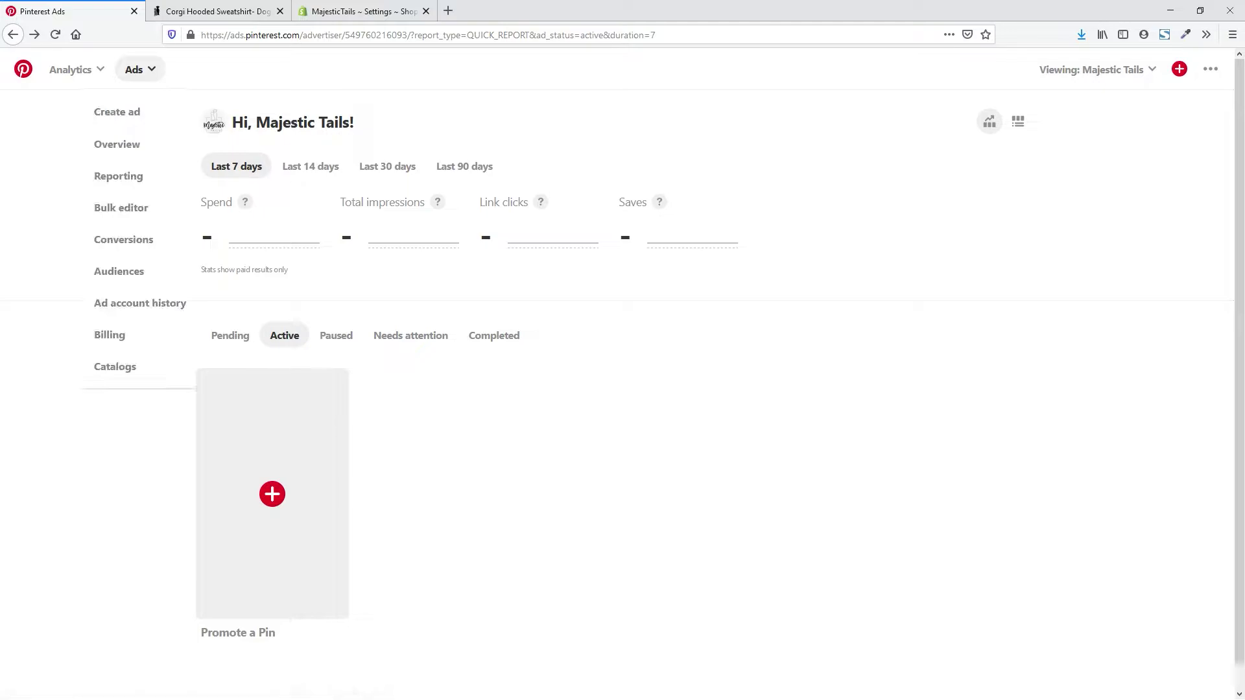
{"action": "left_click", "coordinate": [117, 112]}
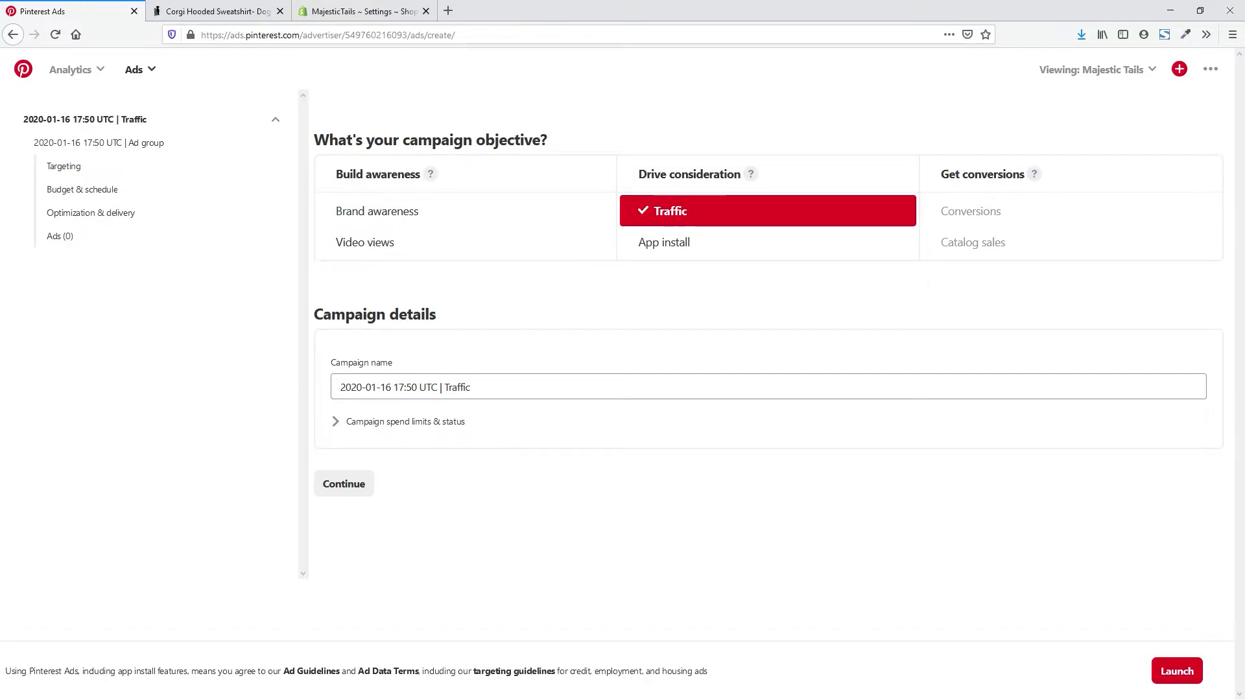
Name the campaign "Majestic Tails- Corgi Dog Mom Sweatshirt"
{"action": "left_click_drag", "start_coordinate": [470, 387], "coordinate": [345, 387]}
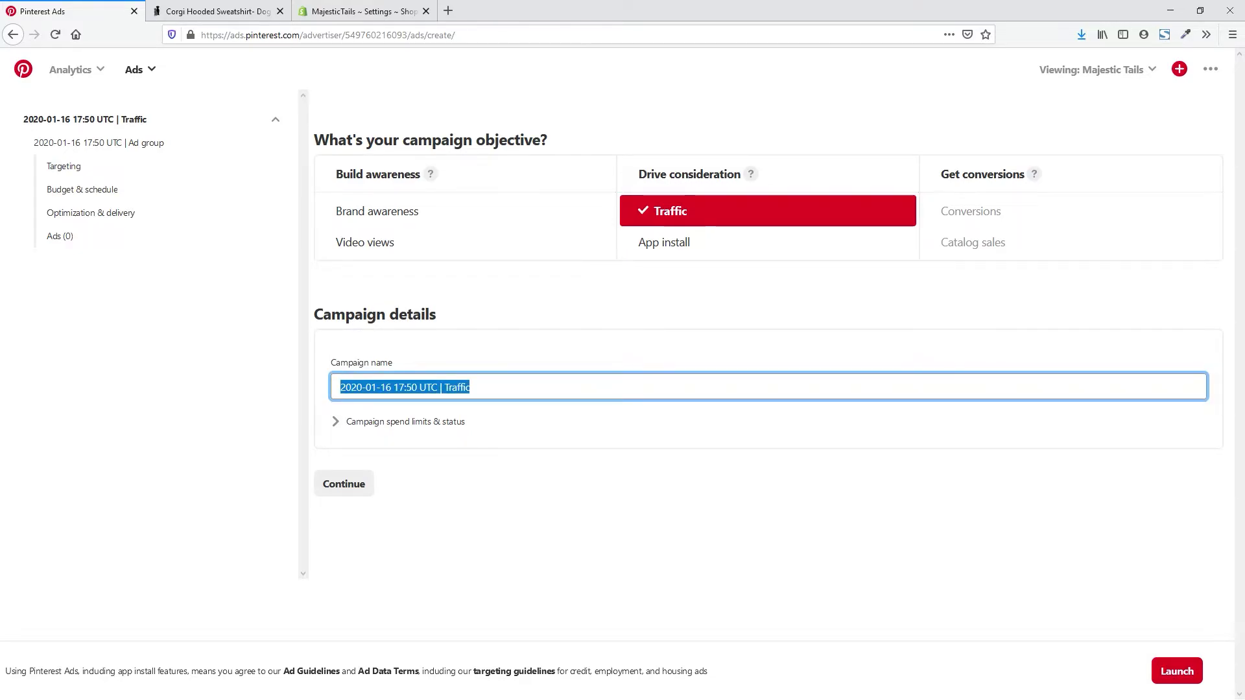
{"action": "type", "text": "Maj"}
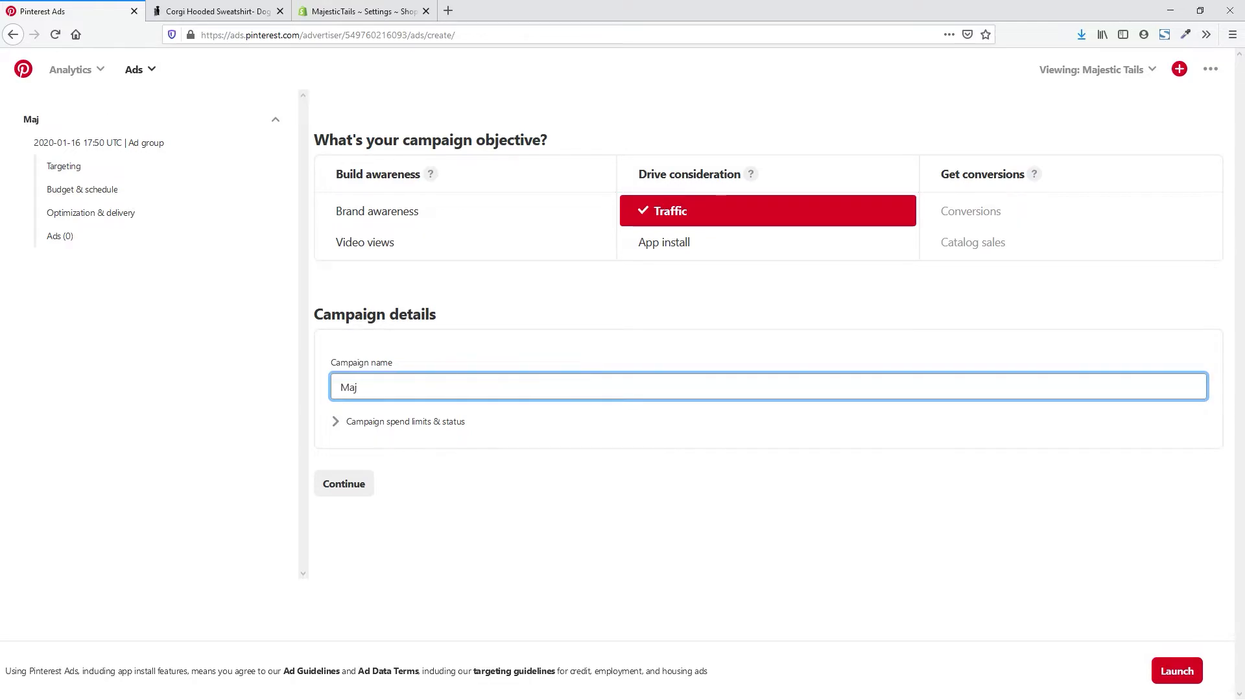
{"action": "type", "text": "estic Tails"}
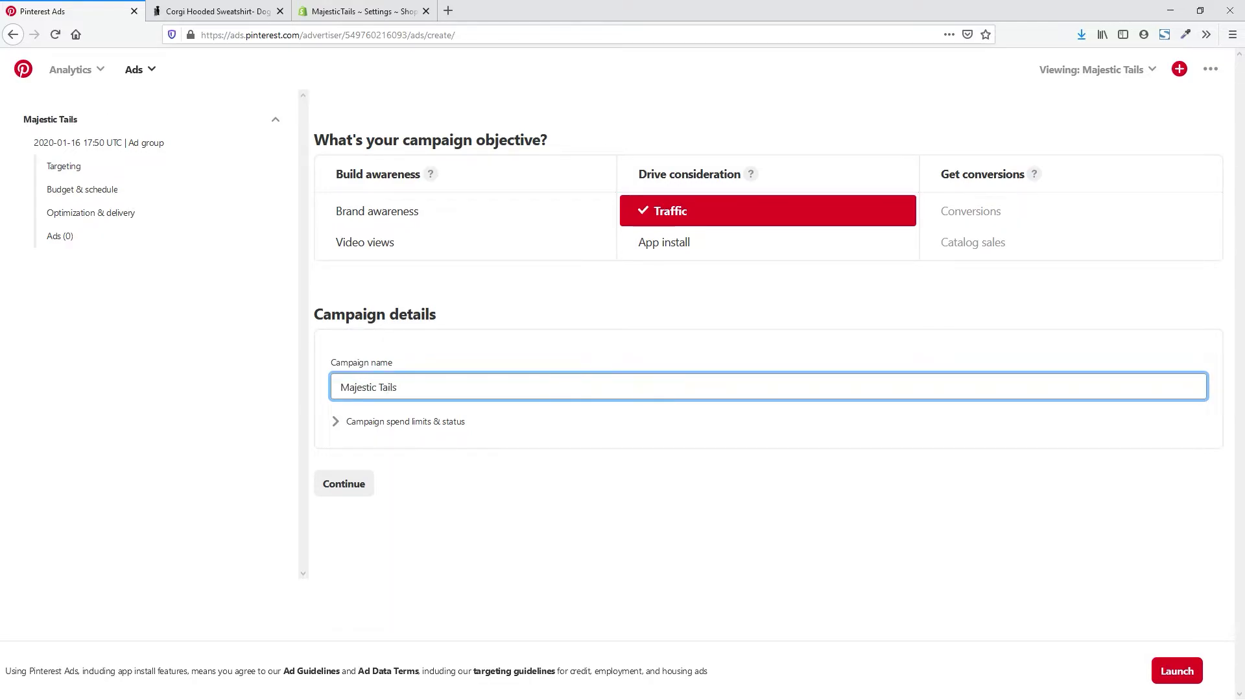
{"action": "type", "text": "- Corgi Dog Mo"}
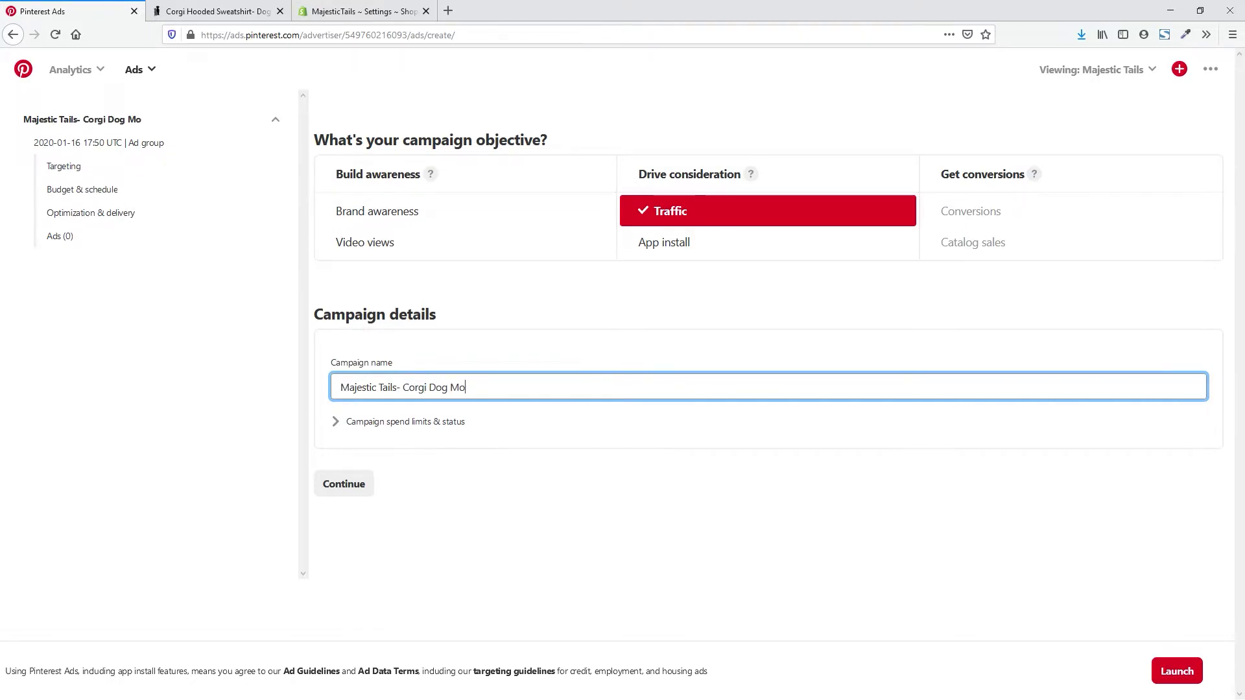
{"action": "type", "text": "m Sweatshirt"}
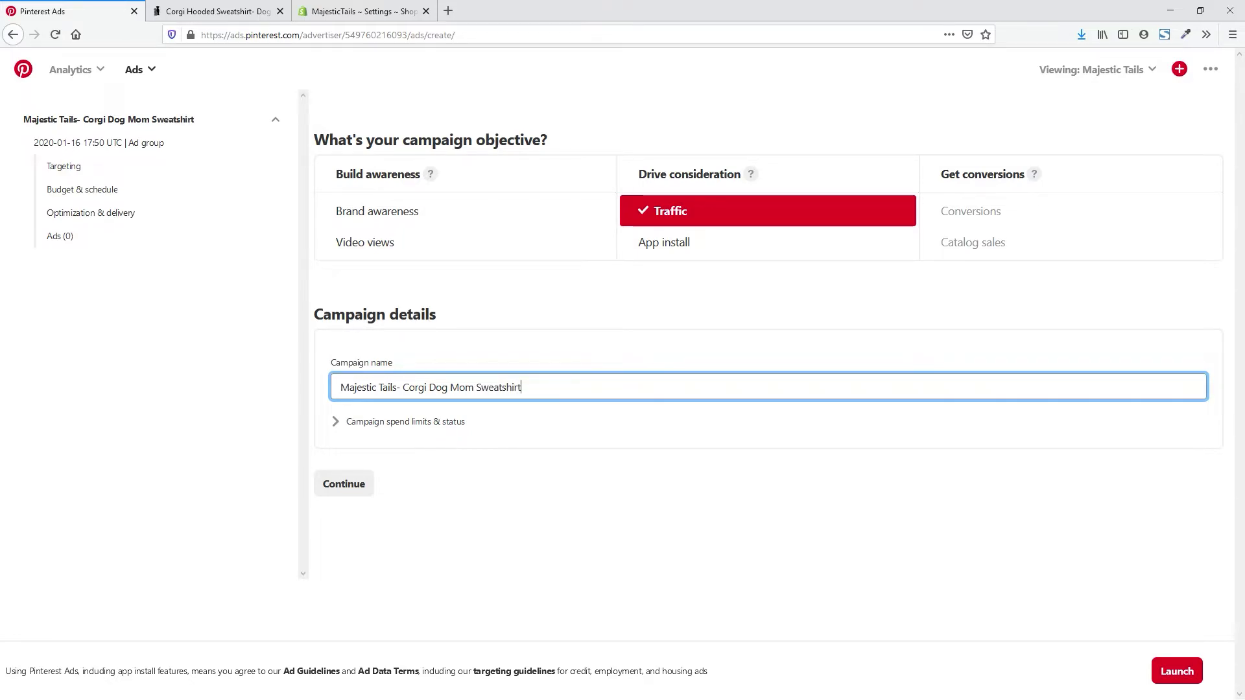
Set the campaign's lifetime spend limit to 50.00 USD and continue to the ad group details
{"action": "key", "text": "Tab"}
{"action": "key", "text": "Return"}
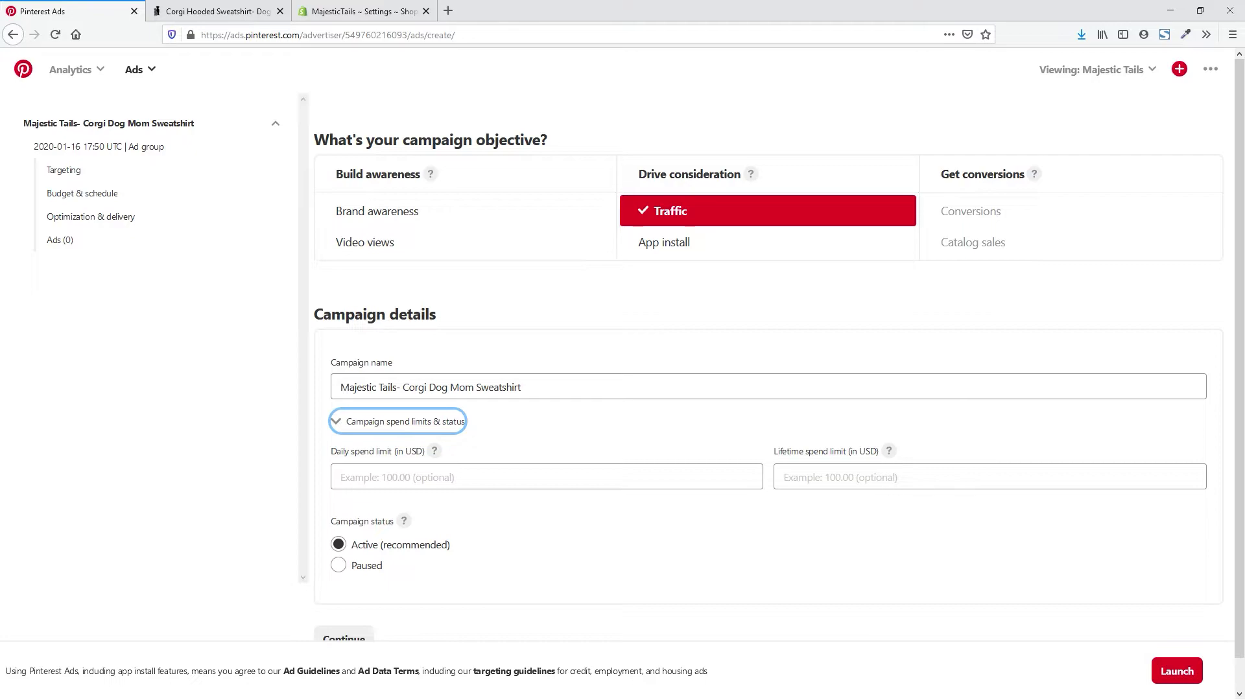
{"action": "scroll", "coordinate": [779, 363], "scroll_direction": "down", "scroll_amount": 1}
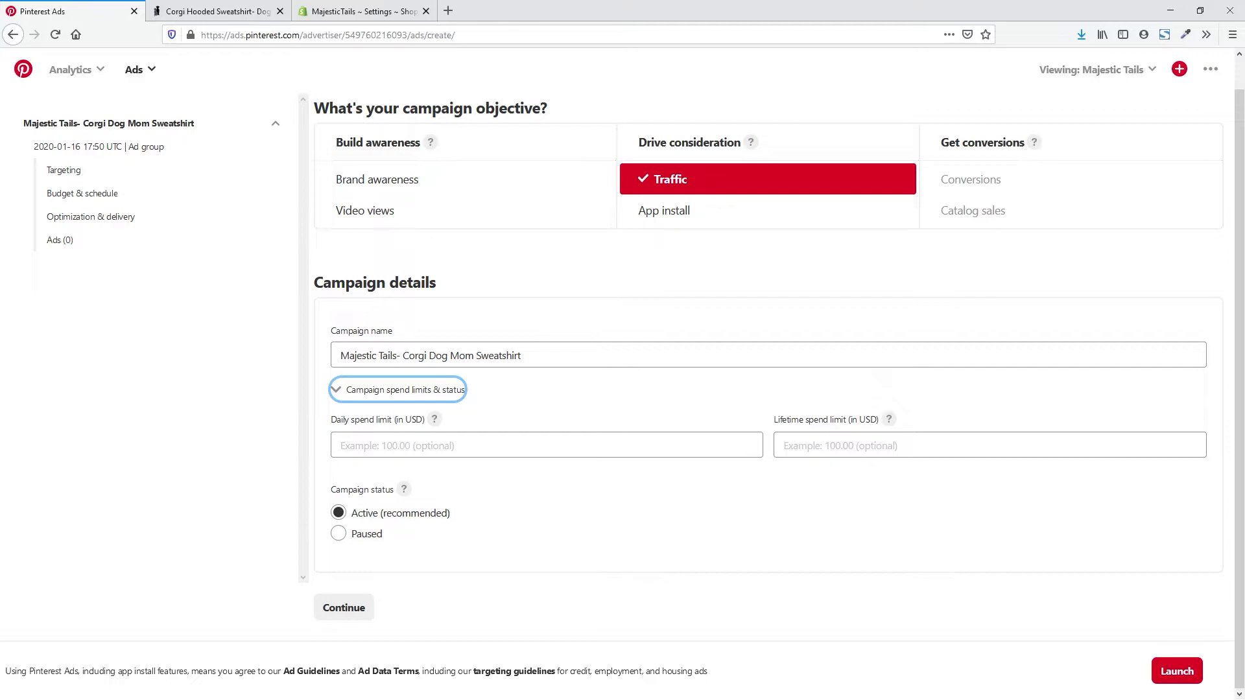
{"action": "left_click", "coordinate": [783, 445]}
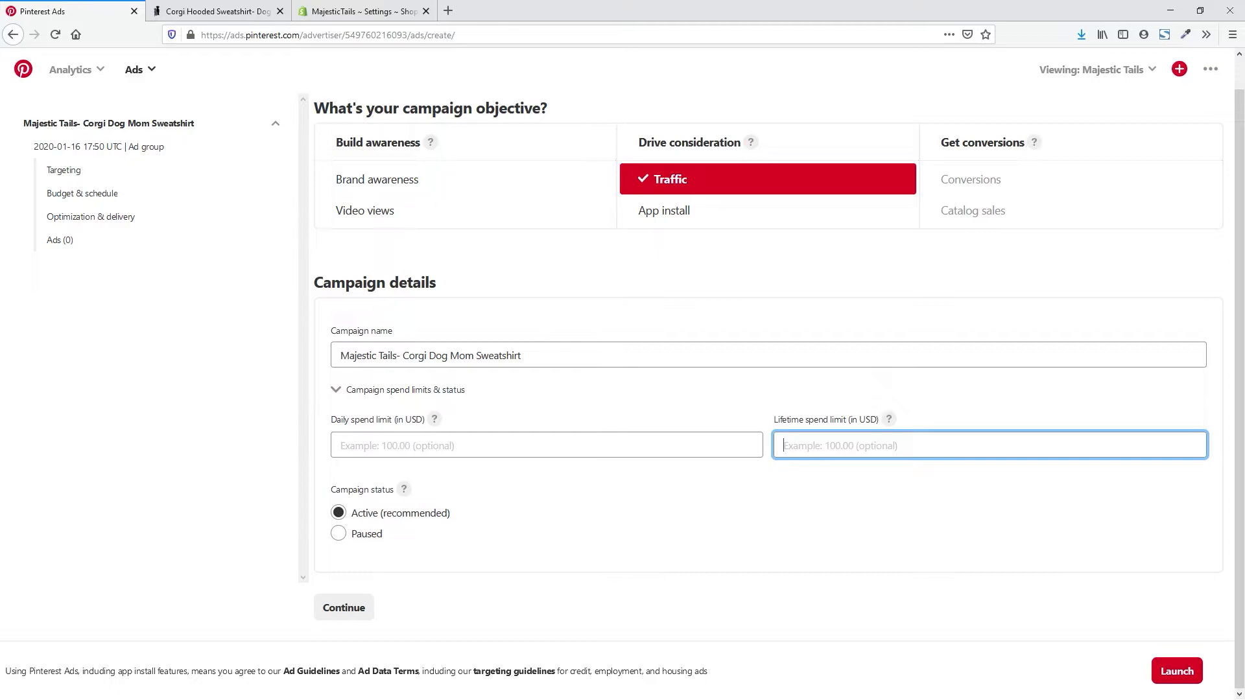
{"action": "type", "text": "50"}
{"action": "key", "text": "Tab"}
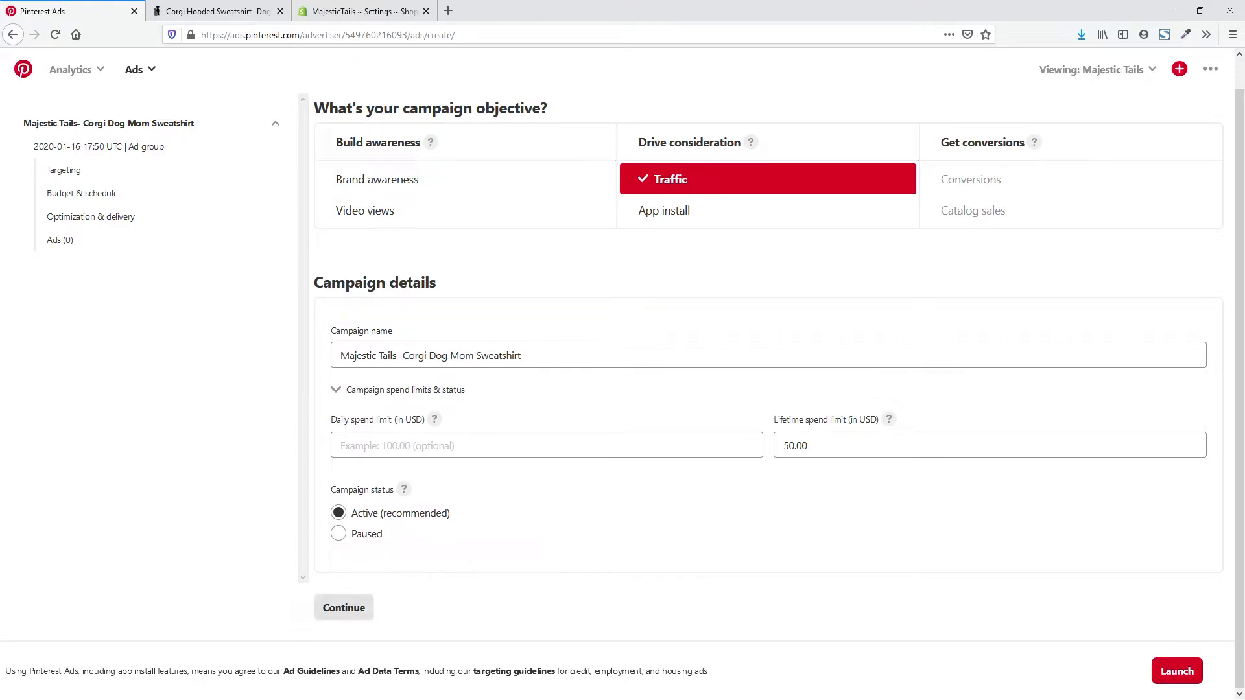
{"action": "left_click", "coordinate": [343, 607]}
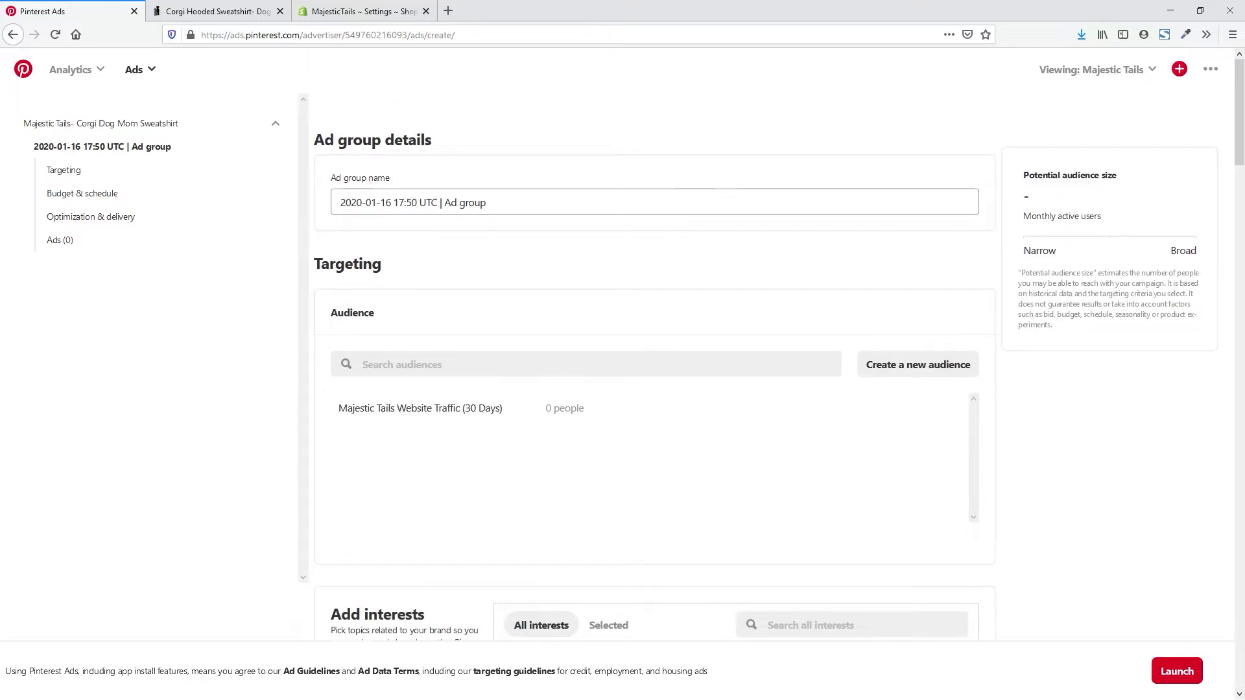
Name the ad group "Corgi Products"
{"action": "left_click", "coordinate": [413, 202]}
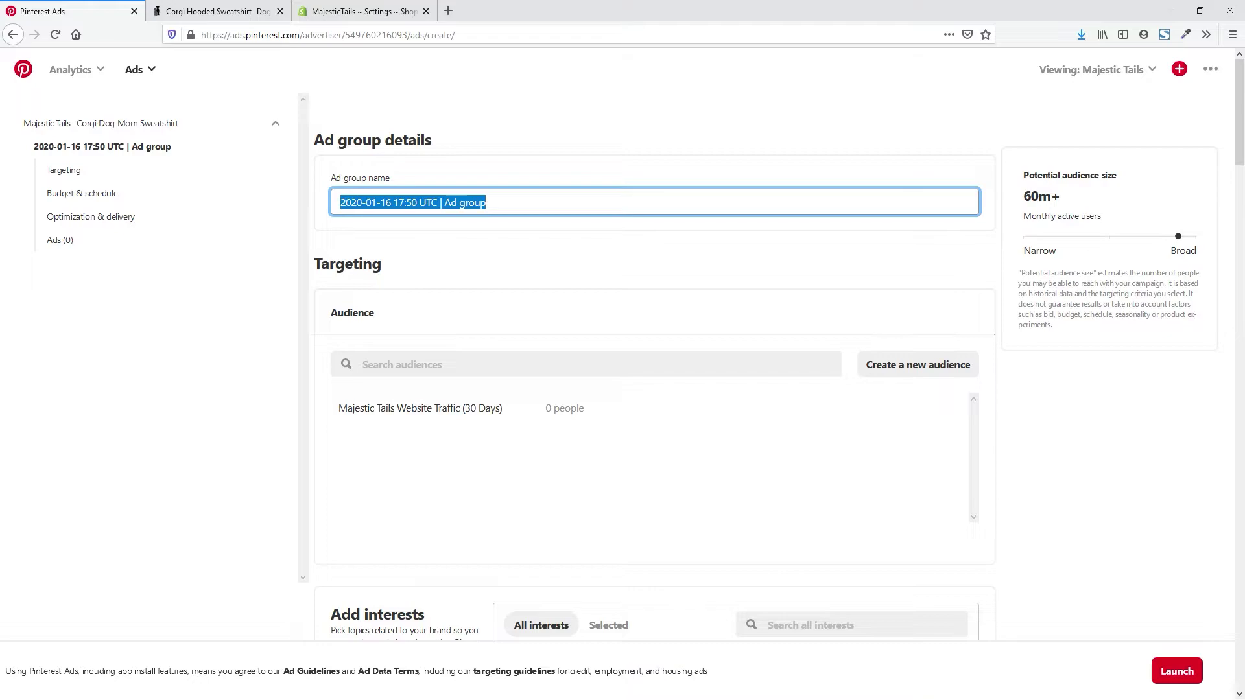
{"action": "type", "text": "Corgi"}
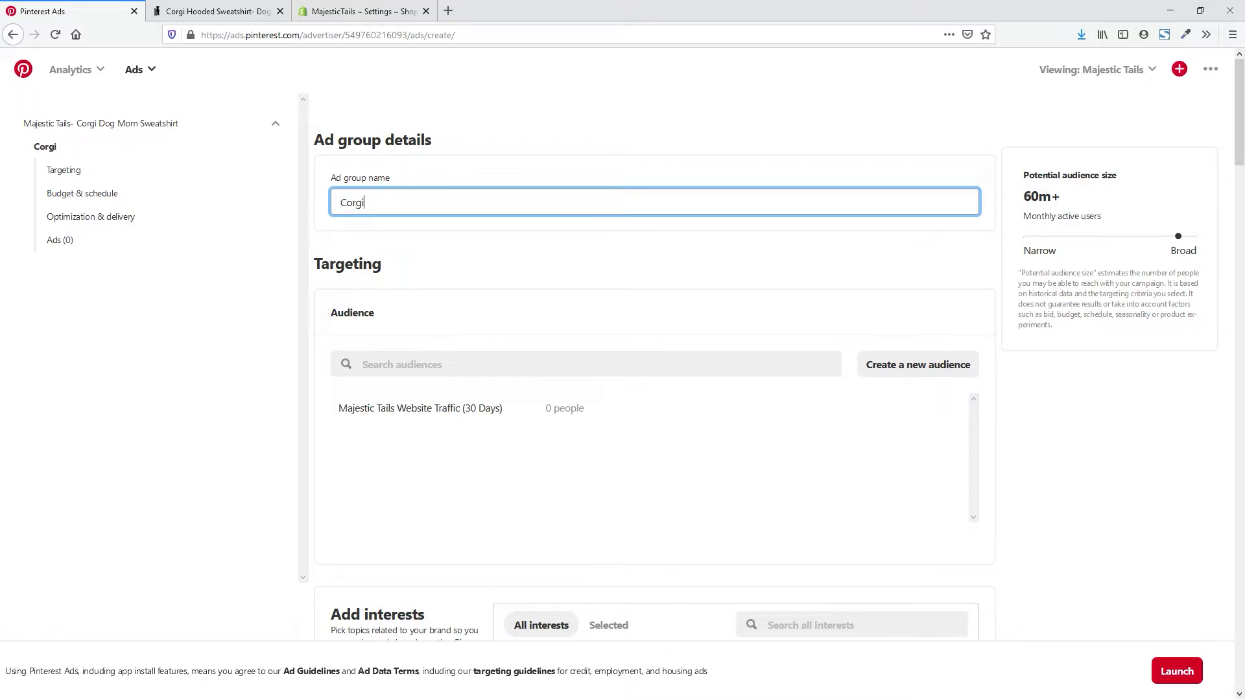
{"action": "type", "text": " Products"}
Review the ad group's audience and interest targeting options, including the subtopics under Animals
{"action": "scroll", "coordinate": [778, 350], "scroll_direction": "down", "scroll_amount": 5}
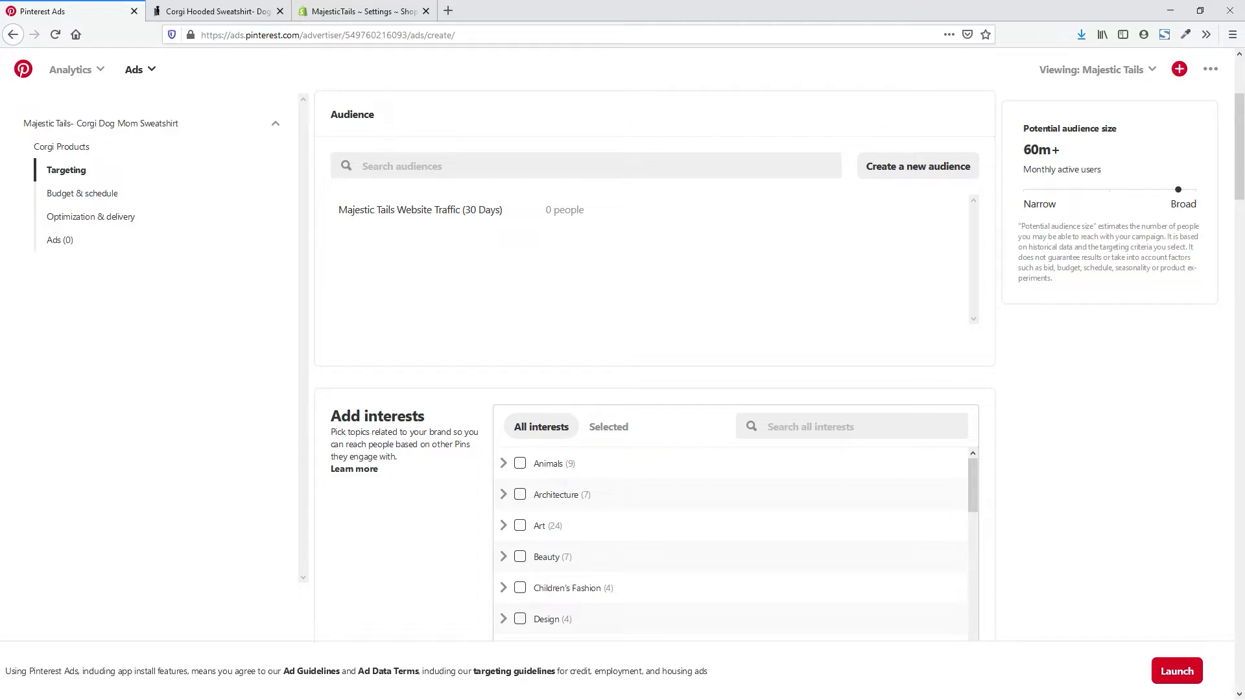
{"action": "scroll", "coordinate": [655, 363], "scroll_direction": "down", "scroll_amount": 4}
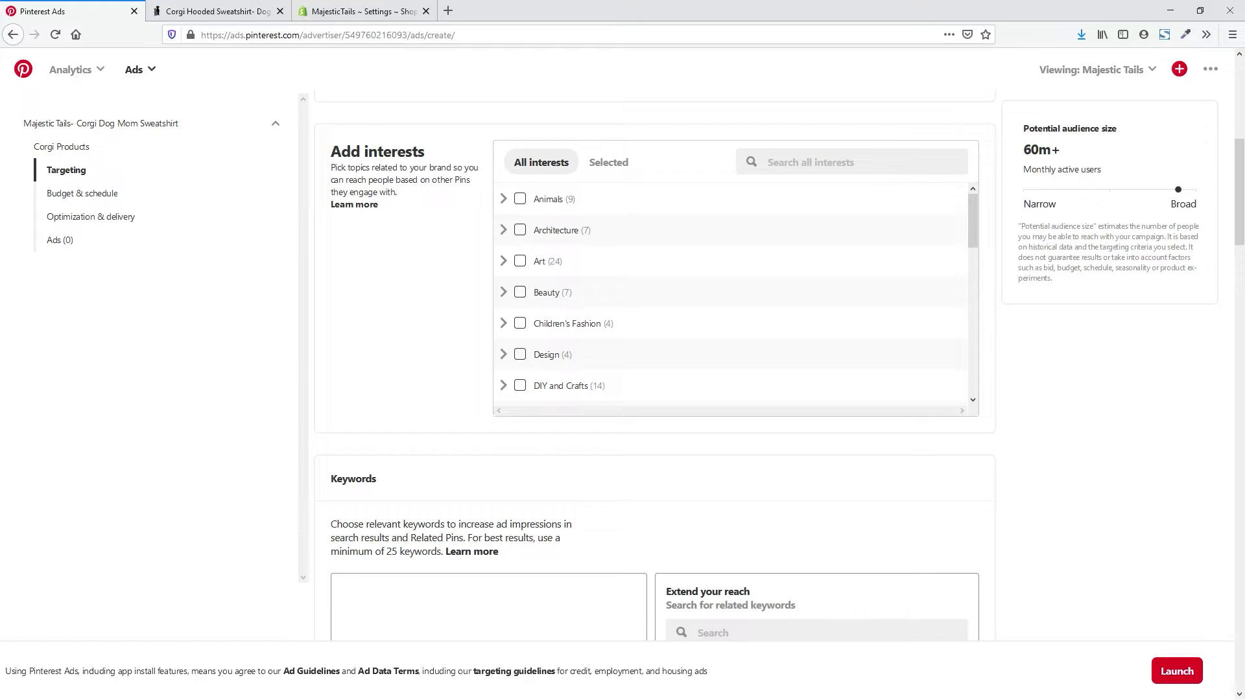
{"action": "left_click", "coordinate": [503, 199]}
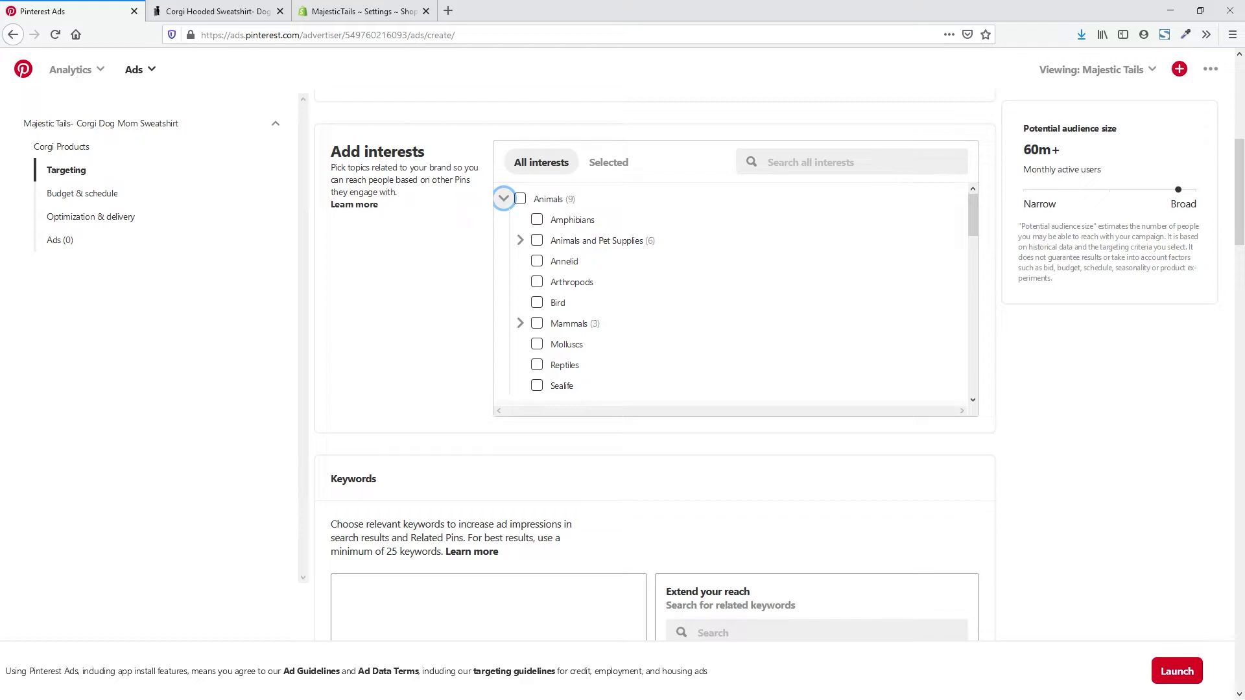
{"action": "scroll", "coordinate": [733, 292], "scroll_direction": "down", "scroll_amount": 10}
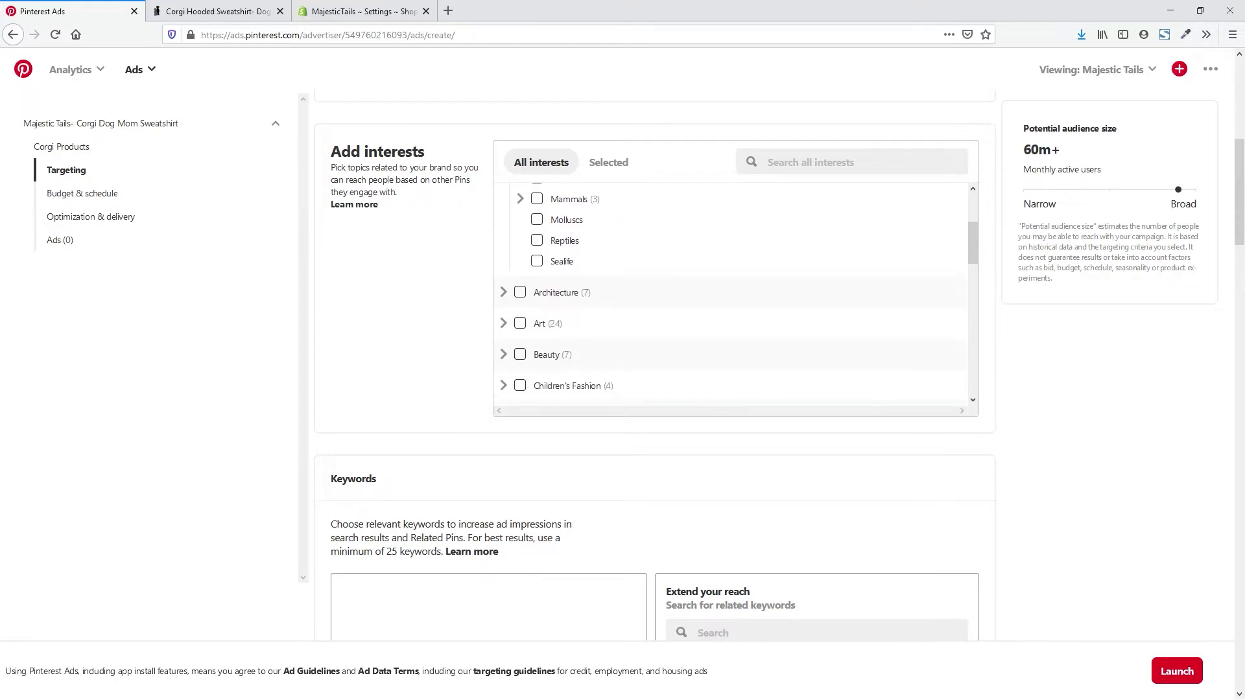
{"action": "scroll", "coordinate": [778, 363], "scroll_direction": "down", "scroll_amount": 2}
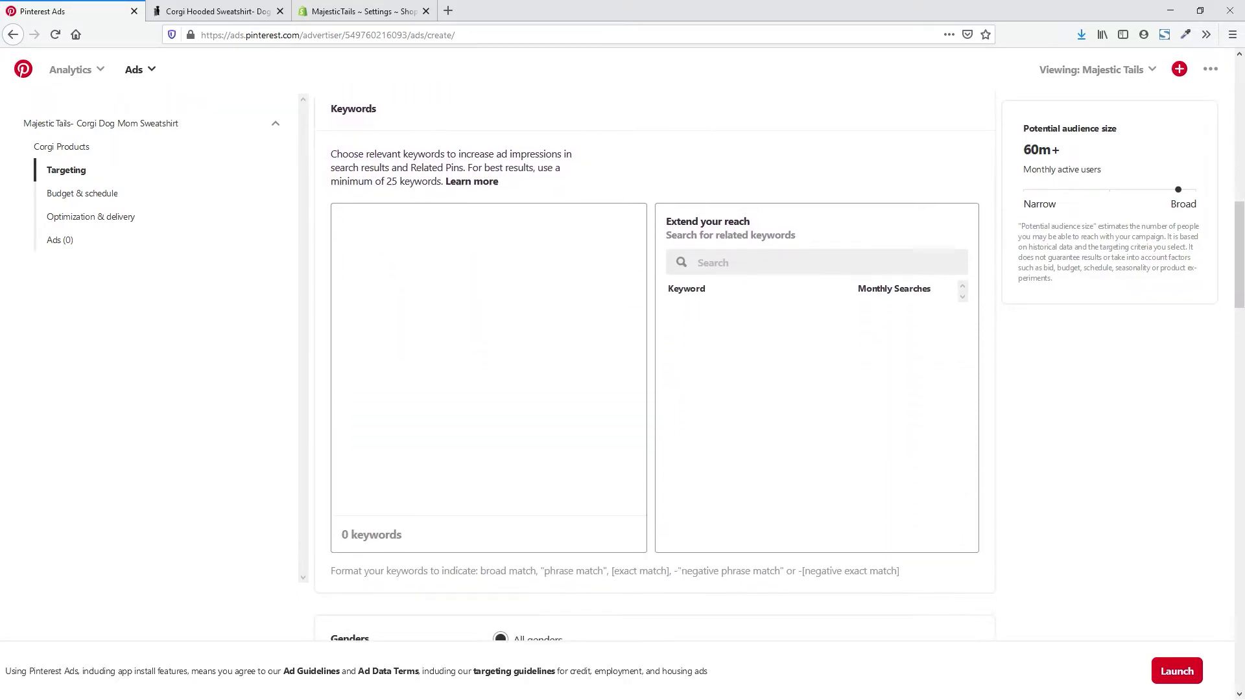
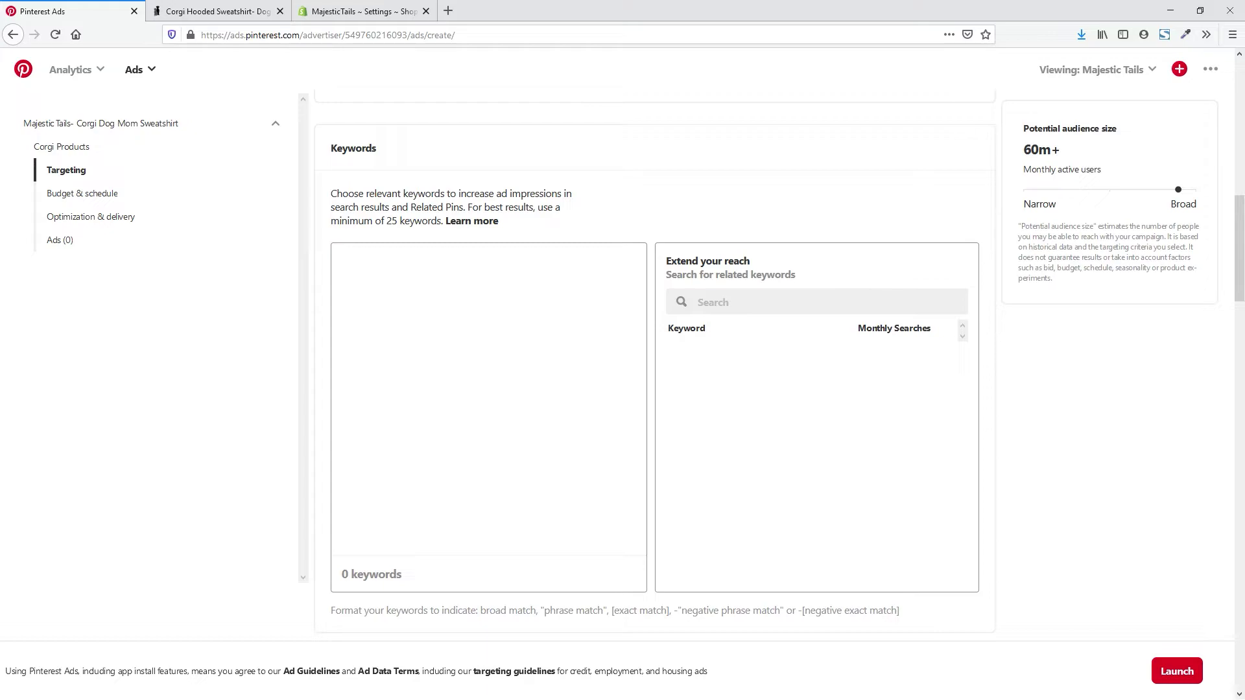
Search the related keywords for "corgi" and add "cute corgi" to the ad group's keyword list
{"action": "left_click", "coordinate": [698, 302]}
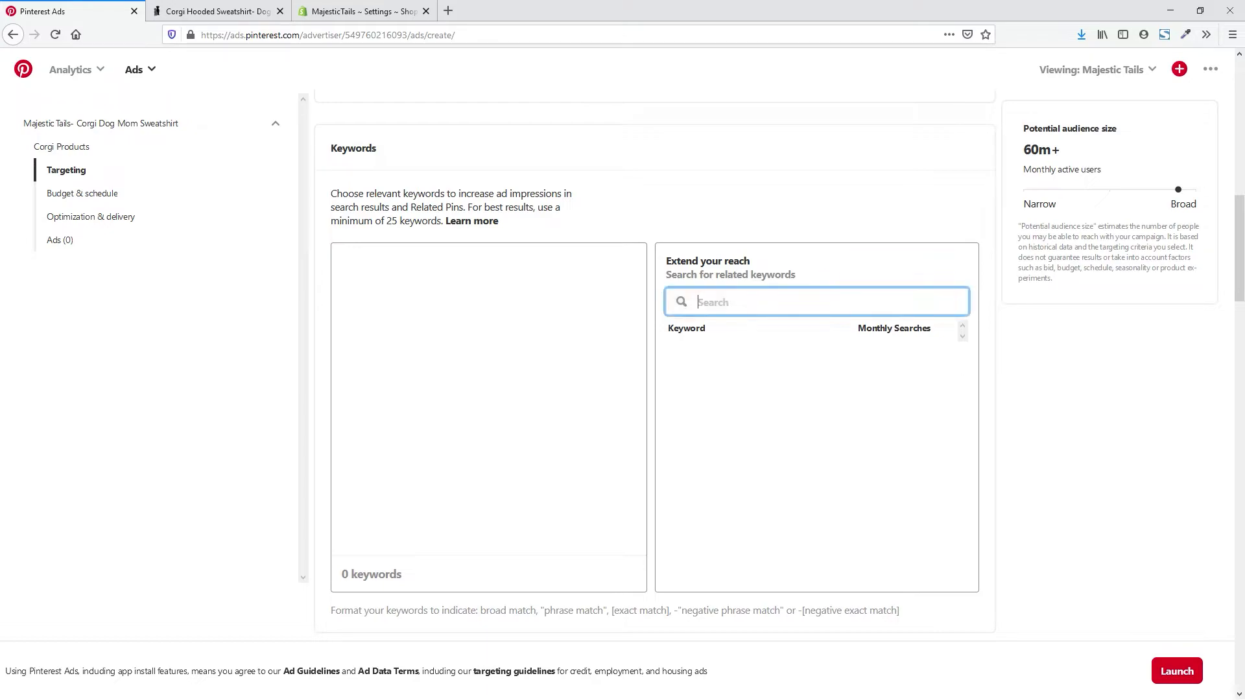
{"action": "type", "text": "corgi"}
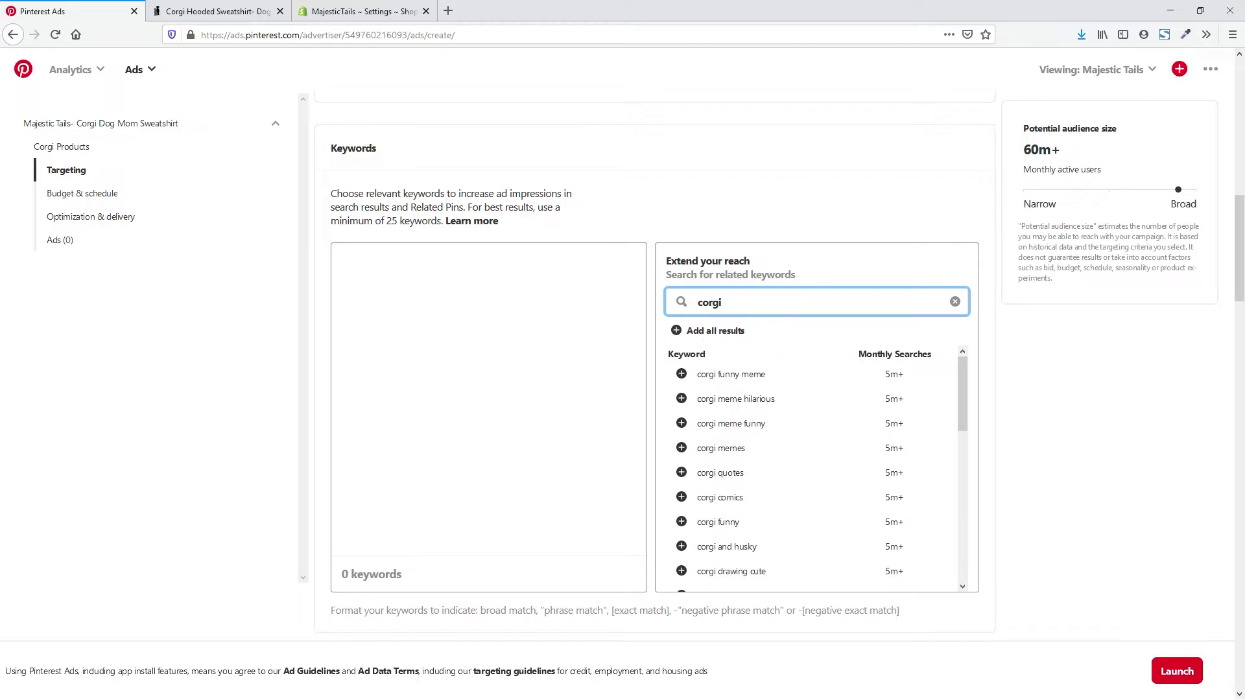
{"action": "scroll", "coordinate": [817, 466], "scroll_direction": "down", "scroll_amount": 5}
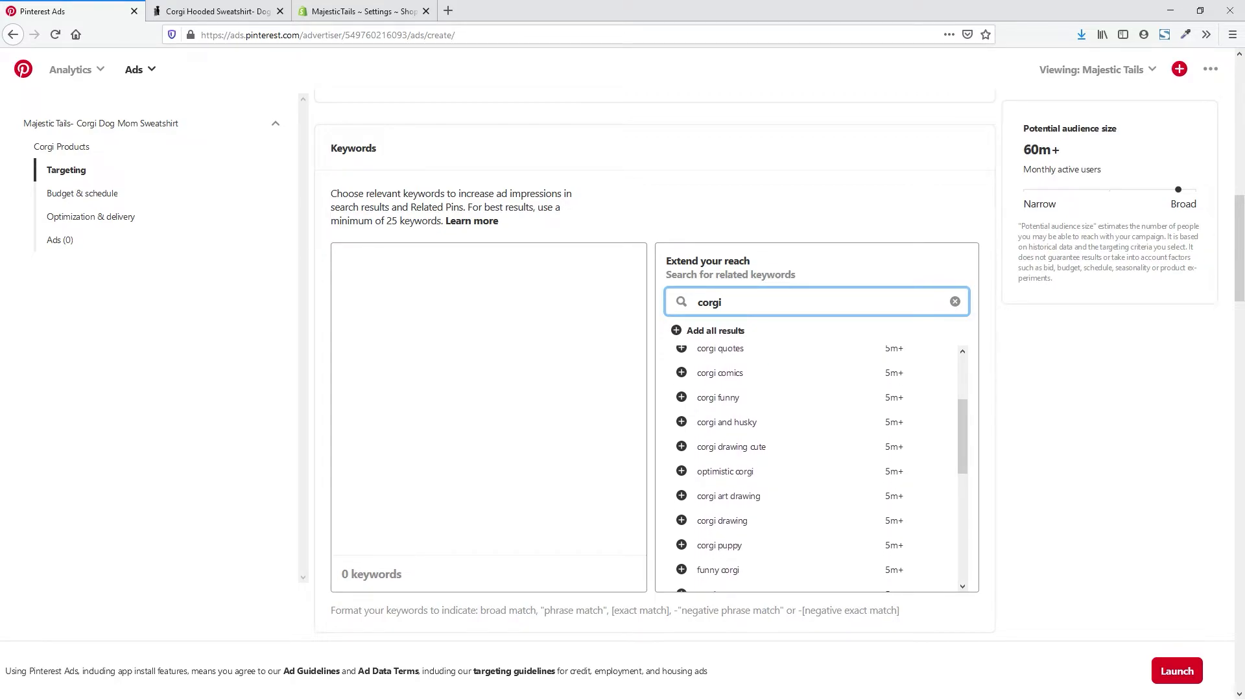
{"action": "scroll", "coordinate": [817, 467], "scroll_direction": "down", "scroll_amount": 2}
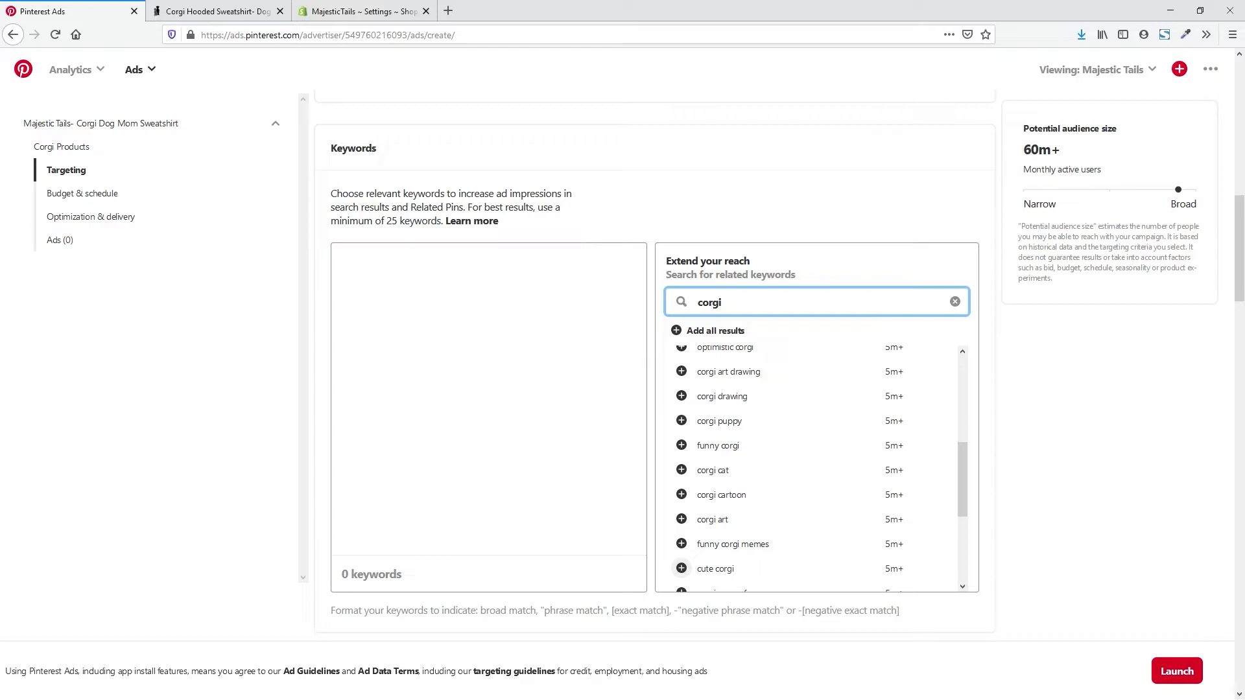
{"action": "left_click", "coordinate": [681, 568]}
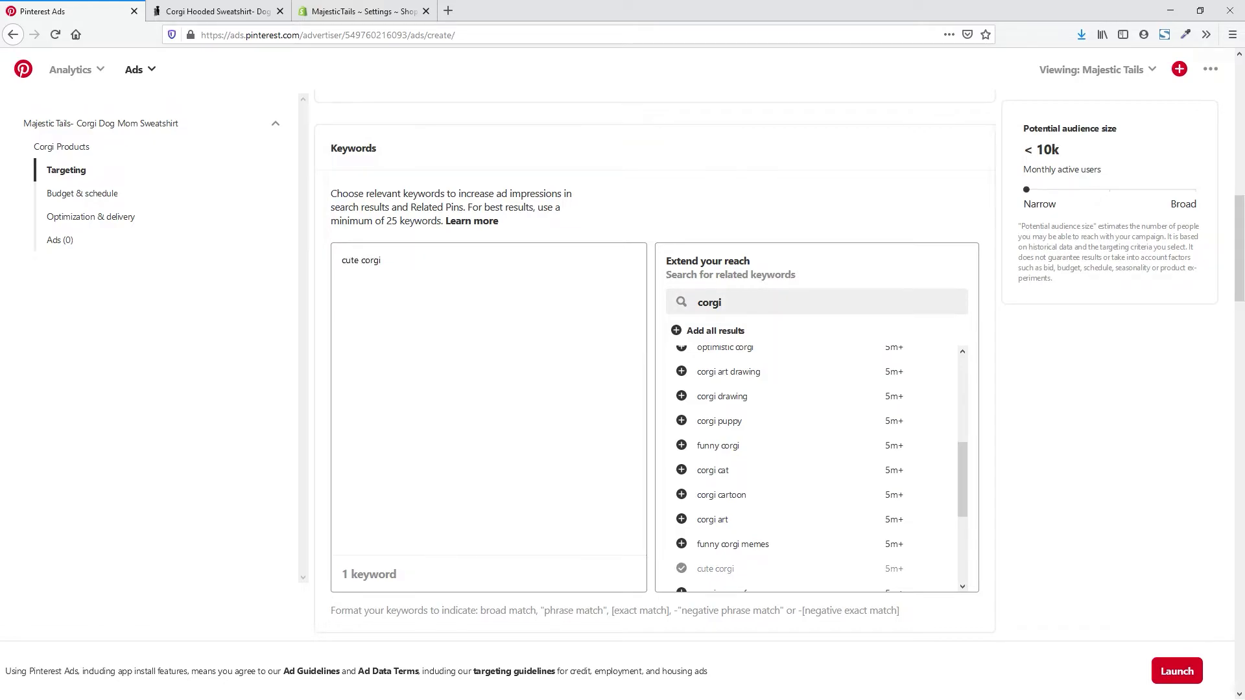
Add corgi stuff, puppy corgi, corgi cute, corgi dog, fluffy corgi, cute dogs and dogs love as keywords, using a "dog lover" search as well
{"action": "scroll", "coordinate": [817, 467], "scroll_direction": "up", "scroll_amount": 5}
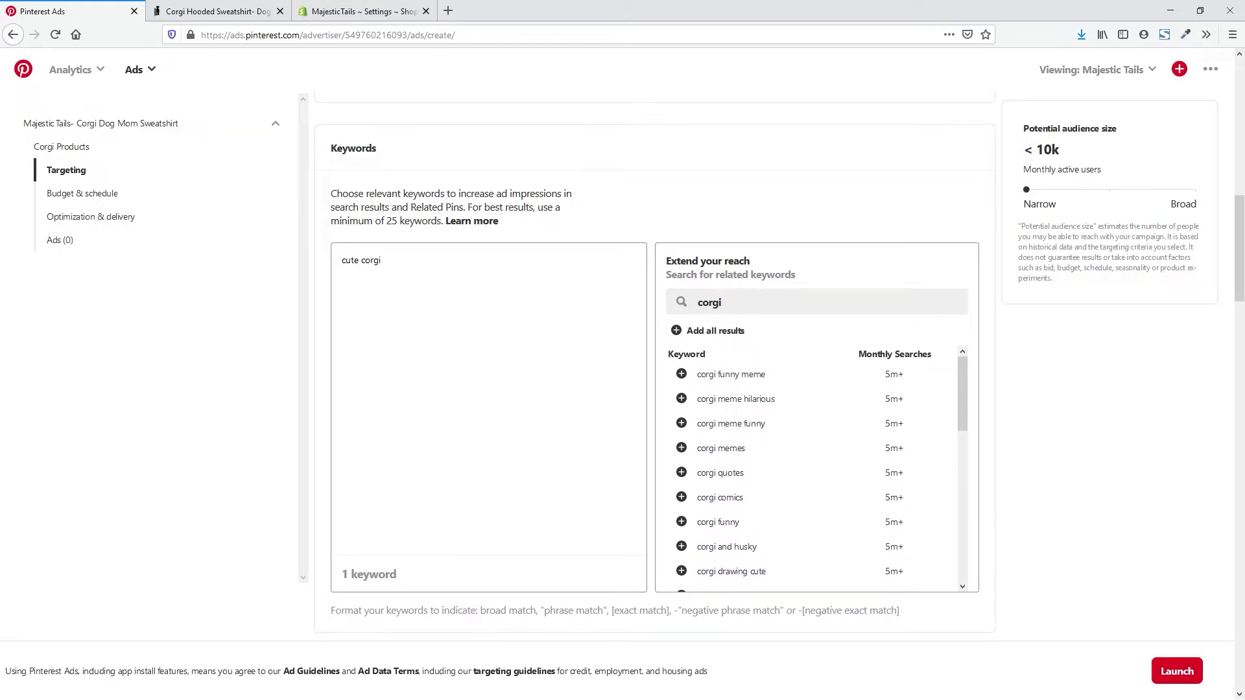
{"action": "left_click", "coordinate": [722, 302]}
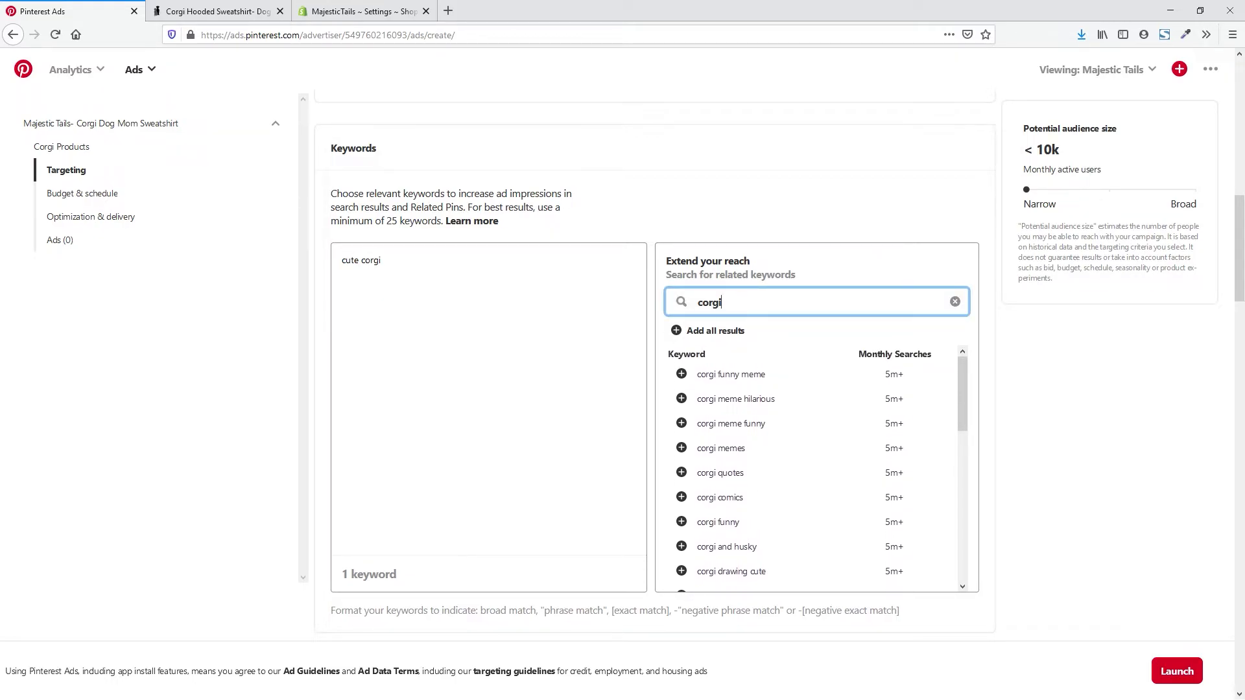
{"action": "scroll", "coordinate": [817, 467], "scroll_direction": "down", "scroll_amount": 2}
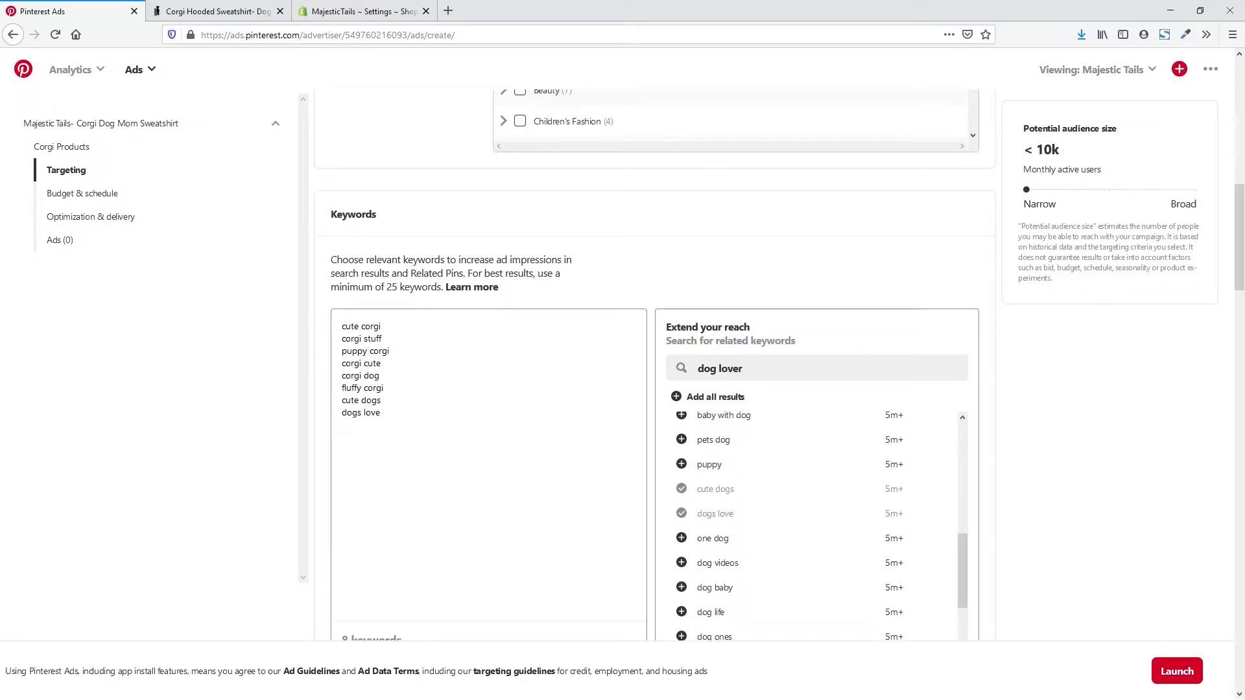
{"action": "scroll", "coordinate": [817, 519], "scroll_direction": "down", "scroll_amount": 2}
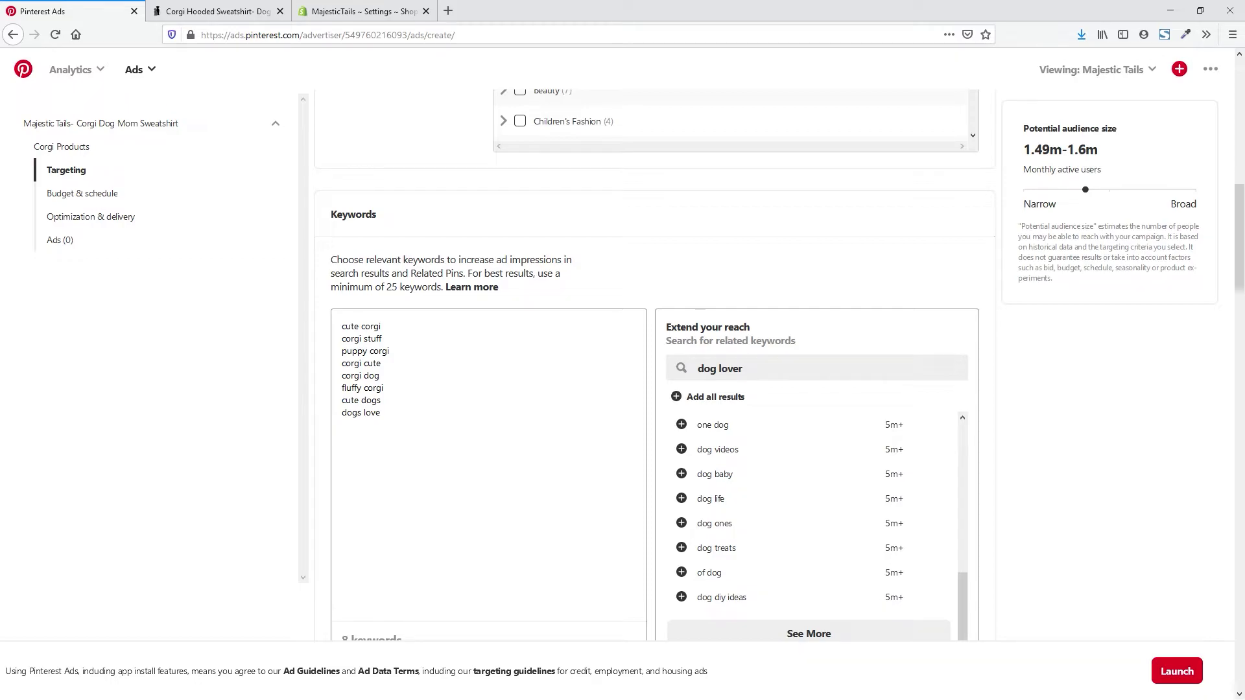
Restrict the ad group's gender targeting to Female and Unspecified by excluding Male
{"action": "scroll", "coordinate": [653, 365], "scroll_direction": "down", "scroll_amount": 2}
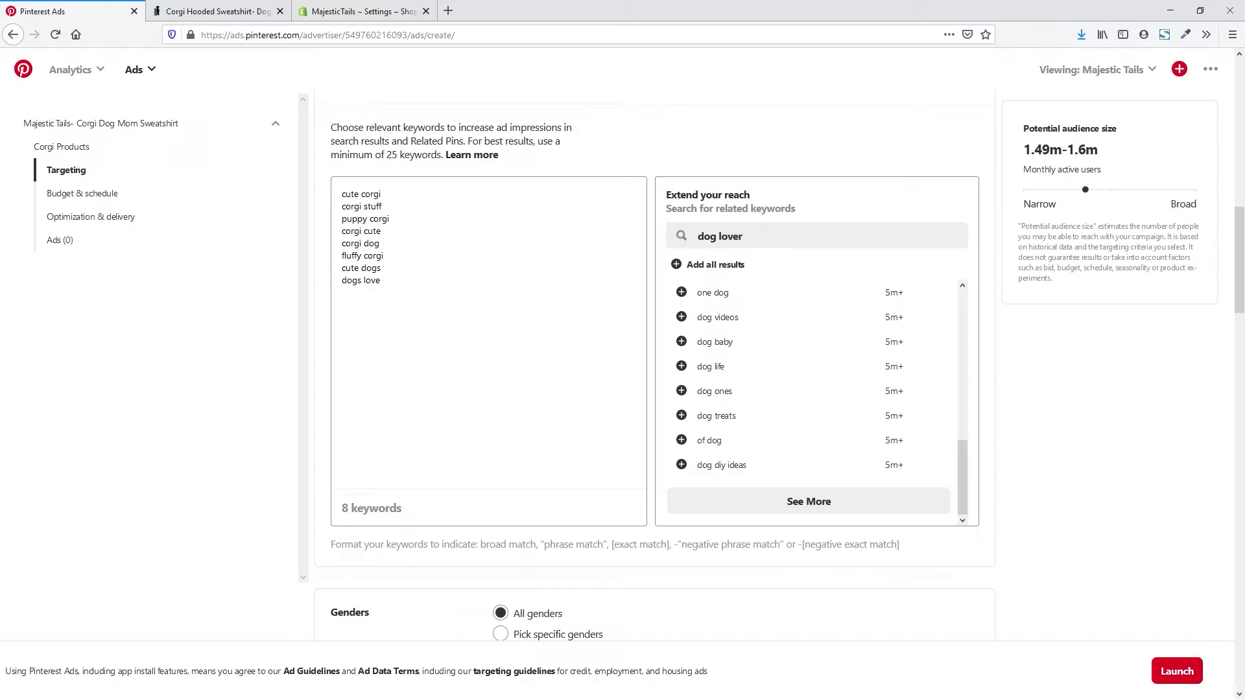
{"action": "scroll", "coordinate": [778, 363], "scroll_direction": "down", "scroll_amount": 6}
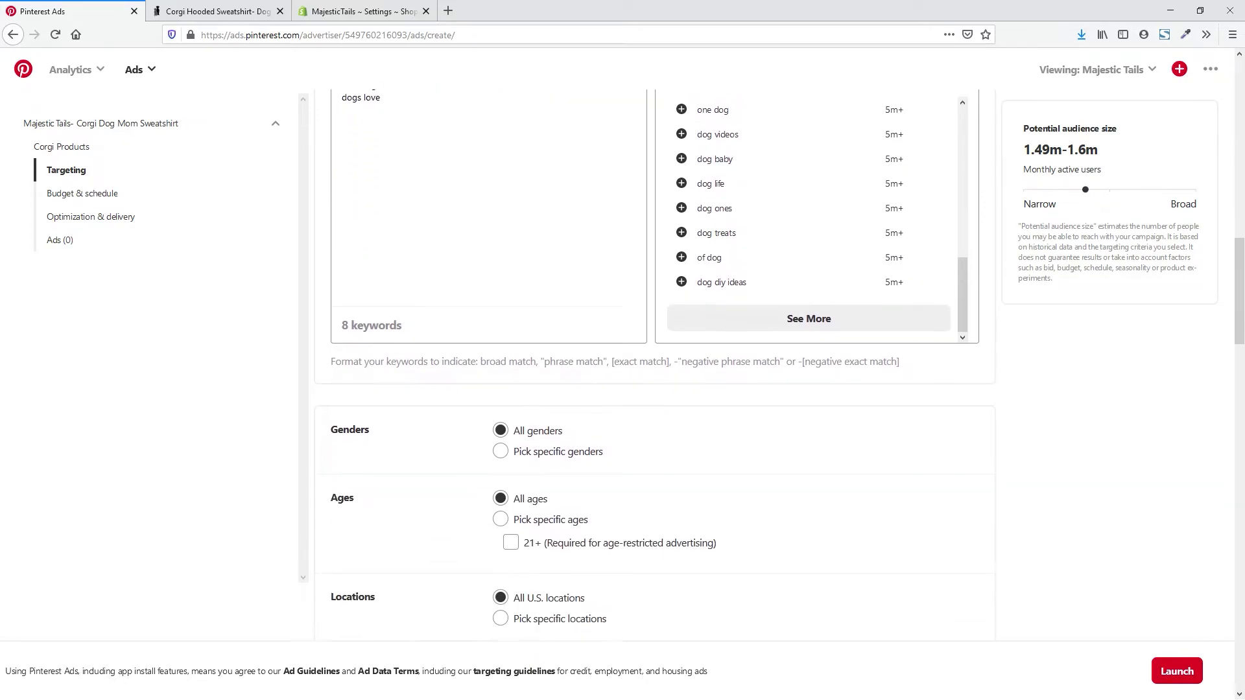
{"action": "scroll", "coordinate": [656, 364], "scroll_direction": "down", "scroll_amount": 1}
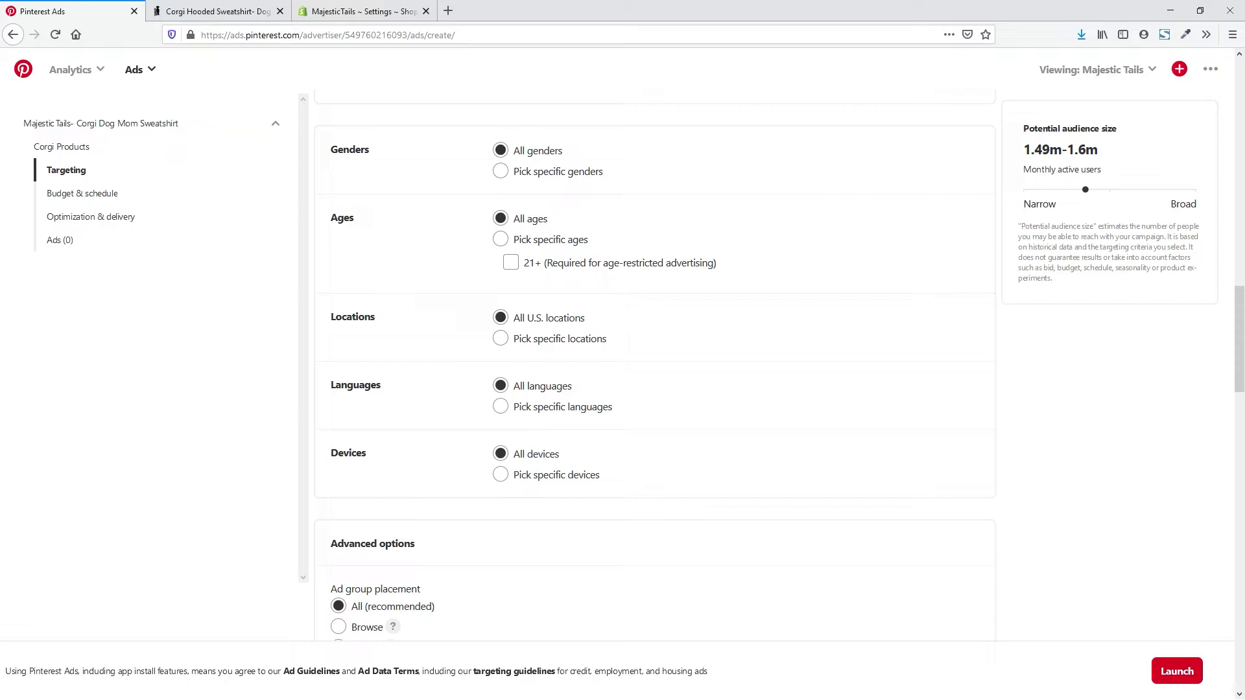
{"action": "left_click", "coordinate": [501, 171]}
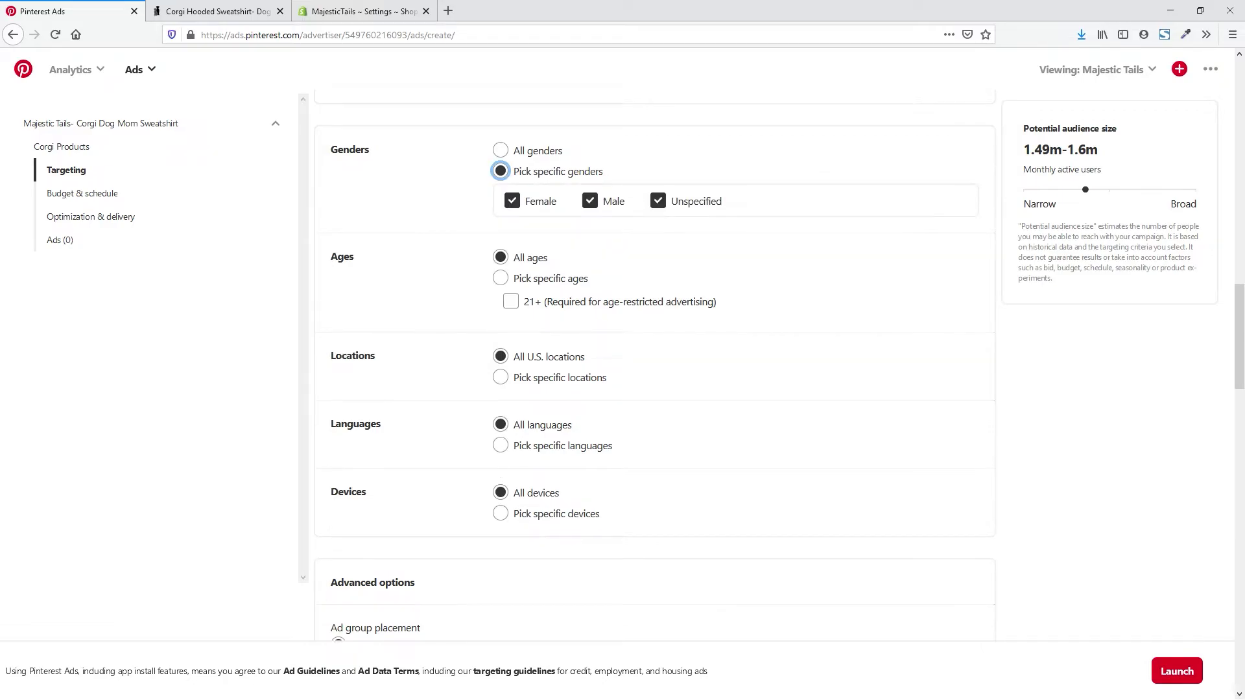
{"action": "left_click", "coordinate": [501, 151]}
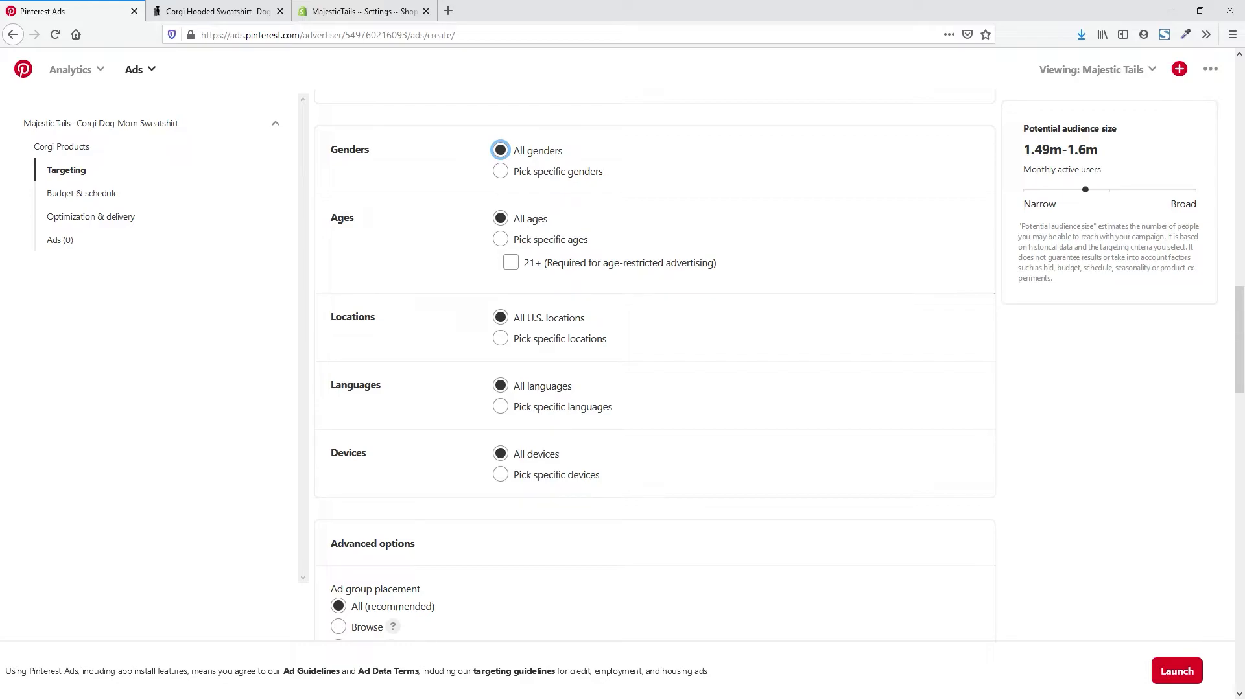
{"action": "left_click", "coordinate": [500, 171]}
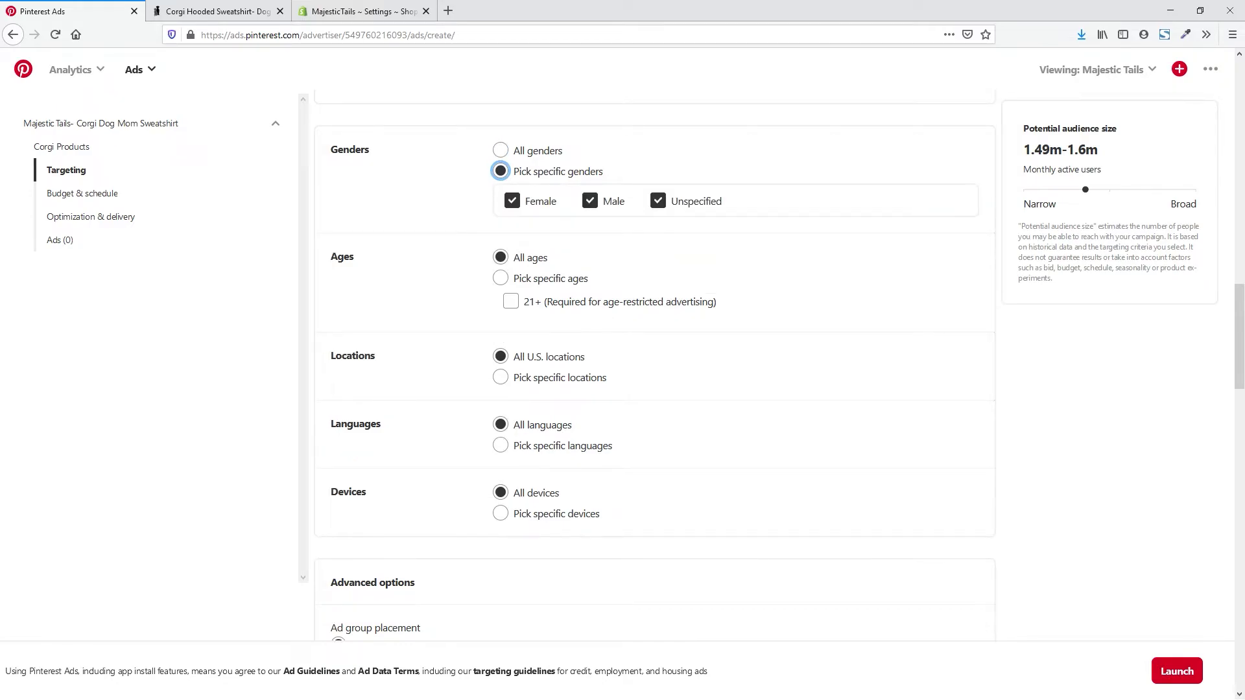
{"action": "left_click", "coordinate": [590, 201]}
Limit the ad group's language targeting to English only
{"action": "scroll", "coordinate": [655, 363], "scroll_direction": "down", "scroll_amount": 2}
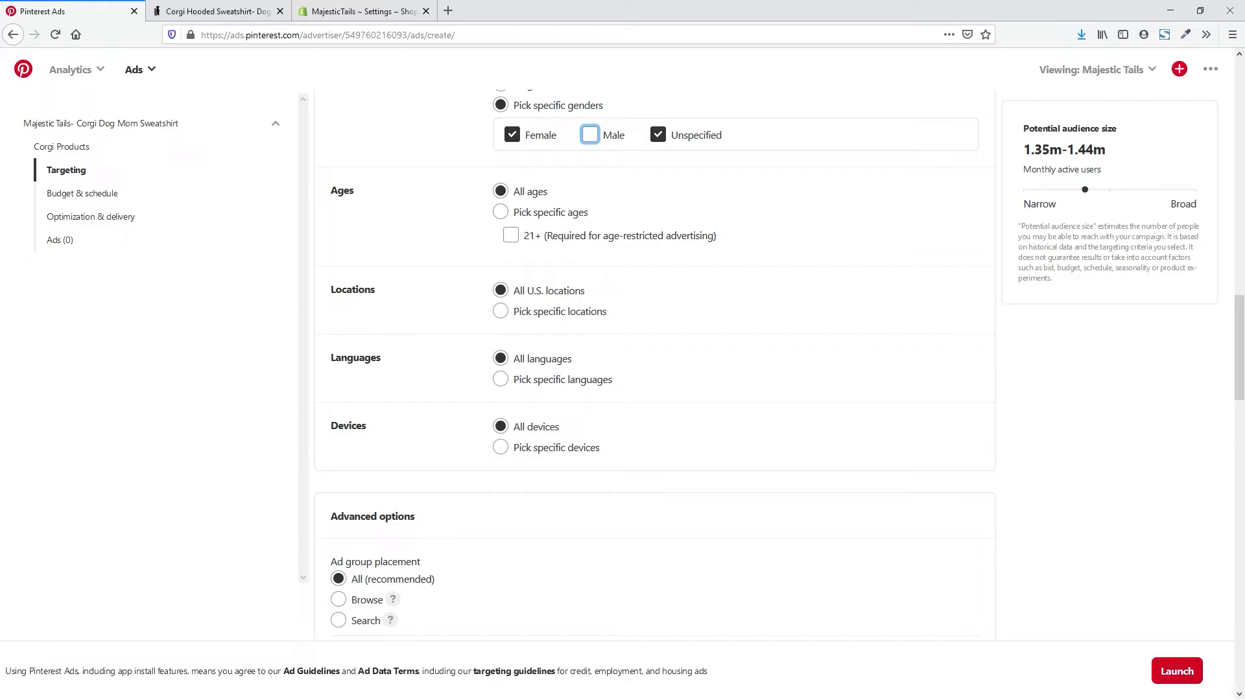
{"action": "scroll", "coordinate": [655, 363], "scroll_direction": "down", "scroll_amount": 2}
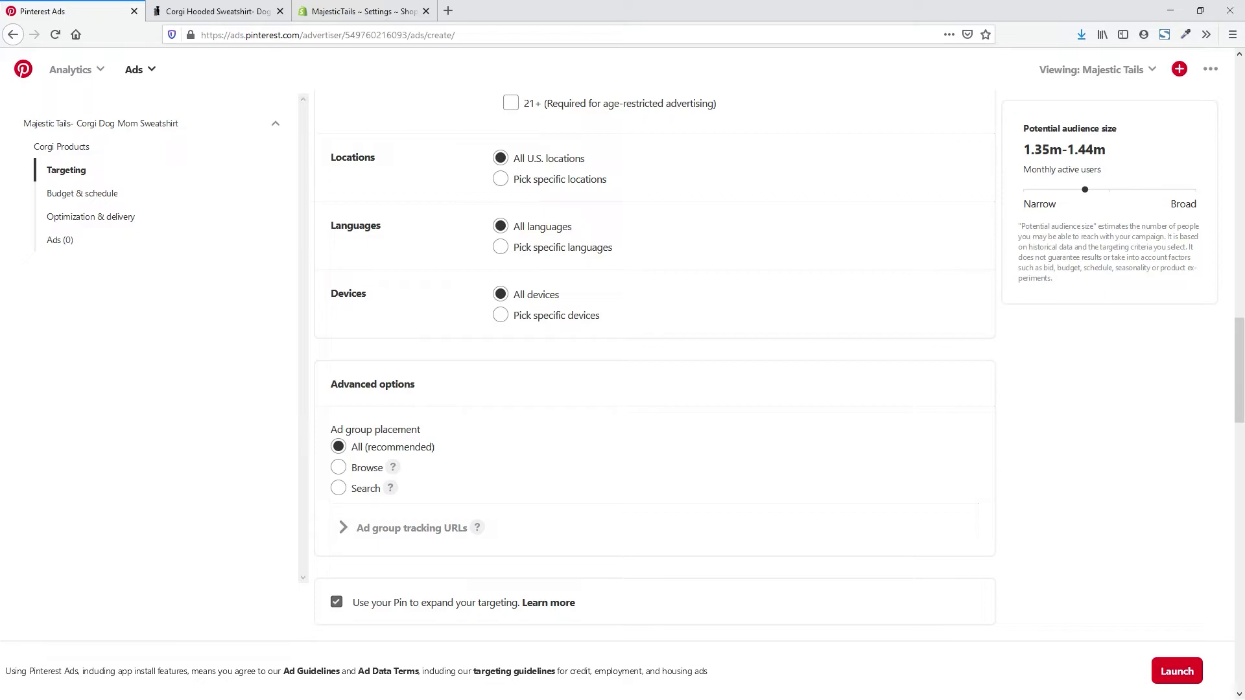
{"action": "left_click", "coordinate": [499, 247]}
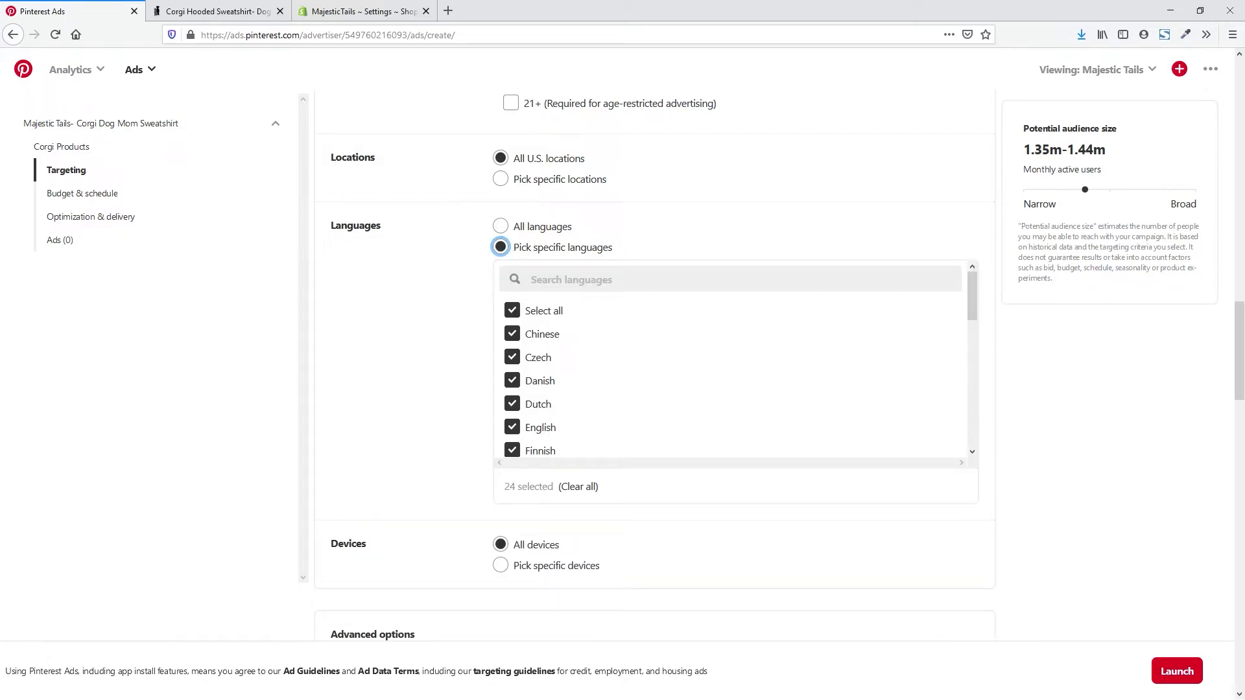
{"action": "left_click", "coordinate": [513, 311]}
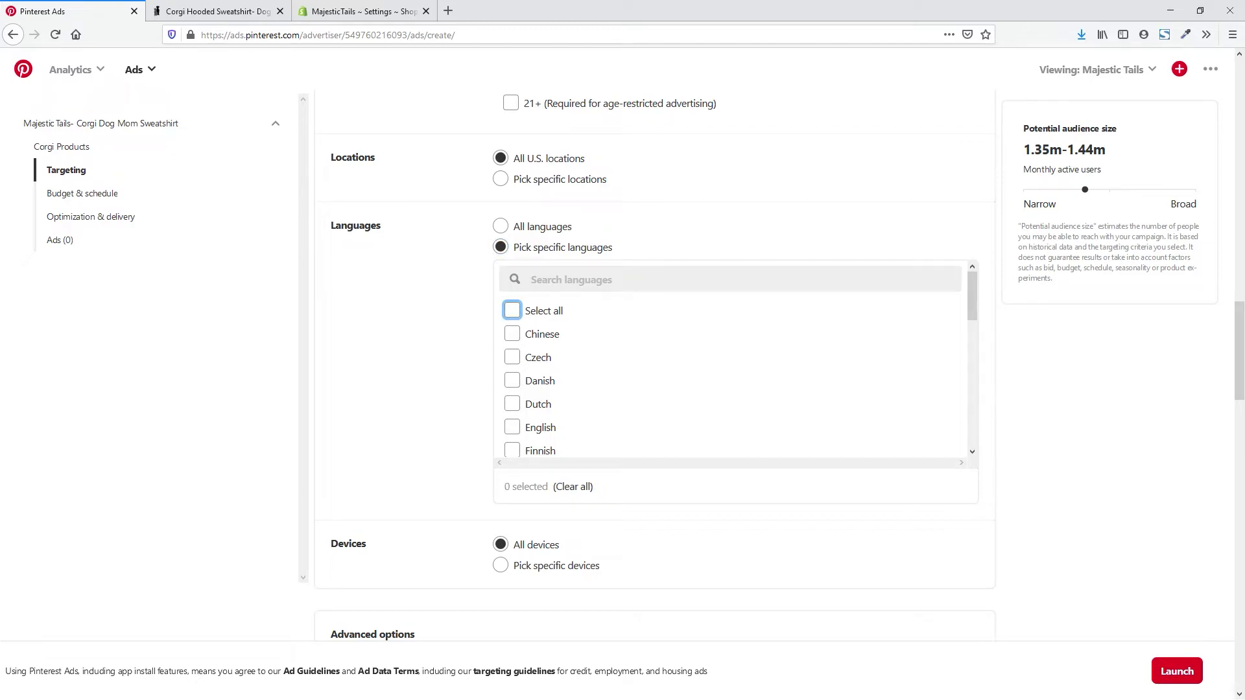
{"action": "scroll", "coordinate": [732, 360], "scroll_direction": "down", "scroll_amount": 5}
{"action": "scroll", "coordinate": [733, 360], "scroll_direction": "up", "scroll_amount": 2}
{"action": "left_click", "coordinate": [512, 365]}
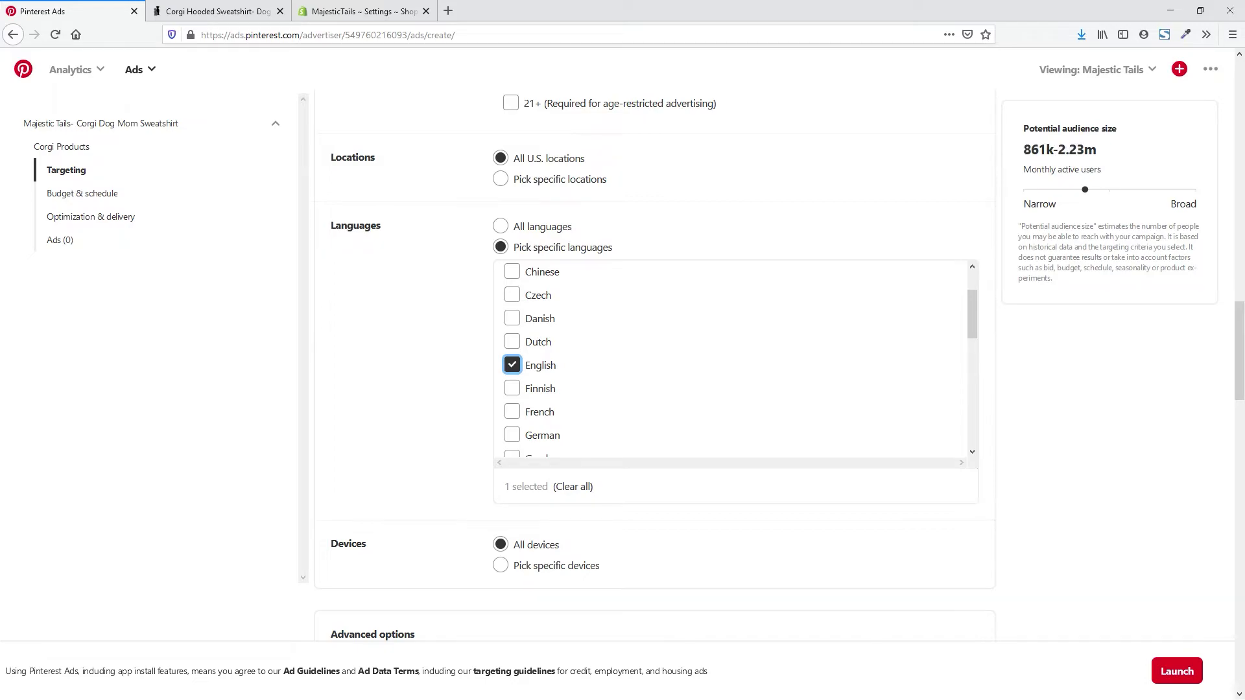
{"action": "scroll", "coordinate": [655, 363], "scroll_direction": "down", "scroll_amount": 3}
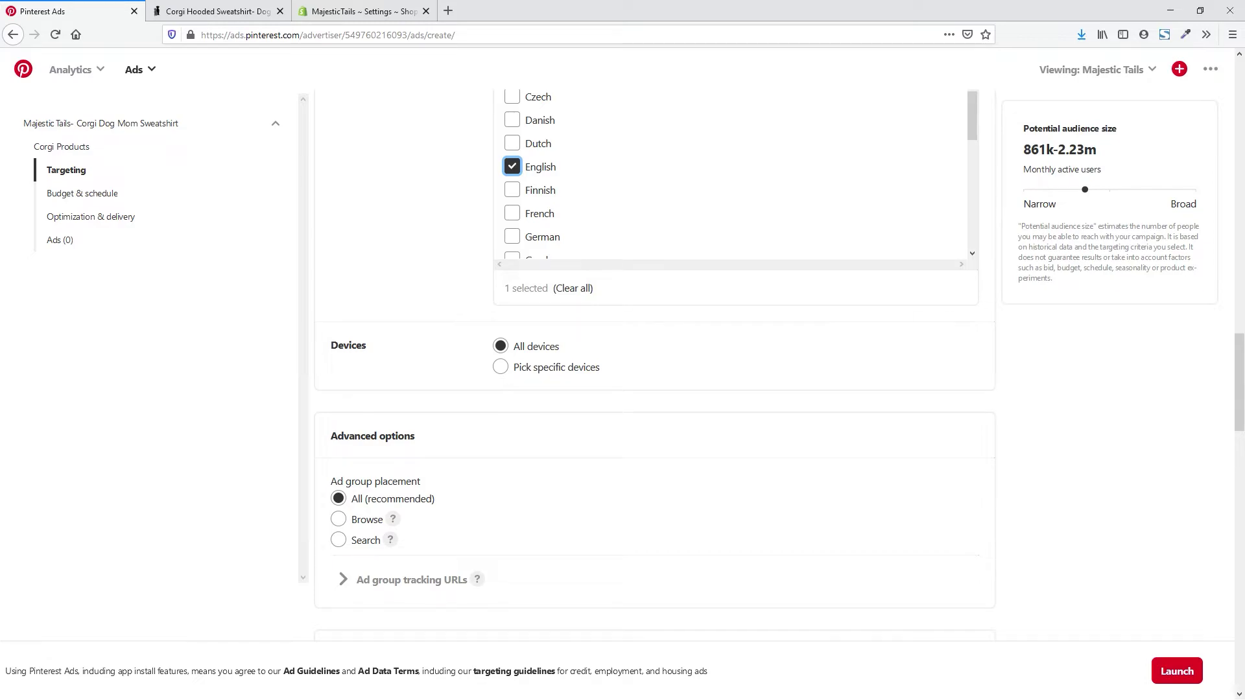
{"action": "left_click", "coordinate": [500, 367]}
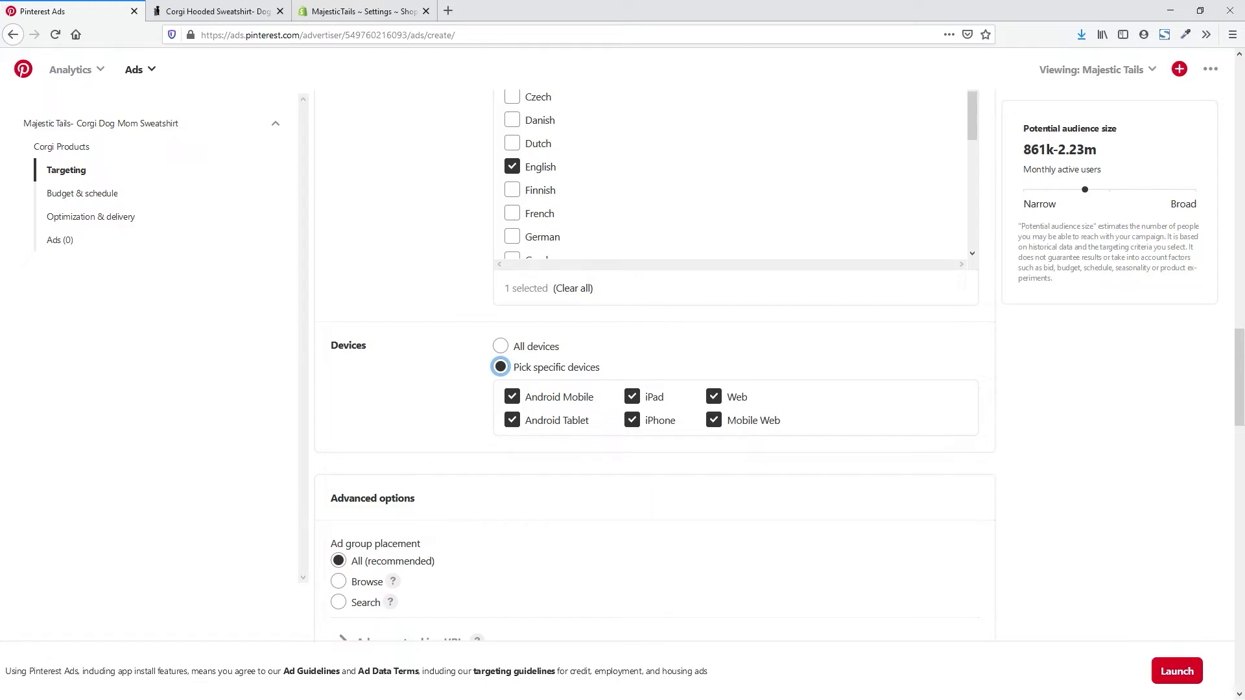
{"action": "key", "text": "Up"}
Set the ad group's daily budget to 5.00 USD
{"action": "scroll", "coordinate": [655, 352], "scroll_direction": "down", "scroll_amount": 4}
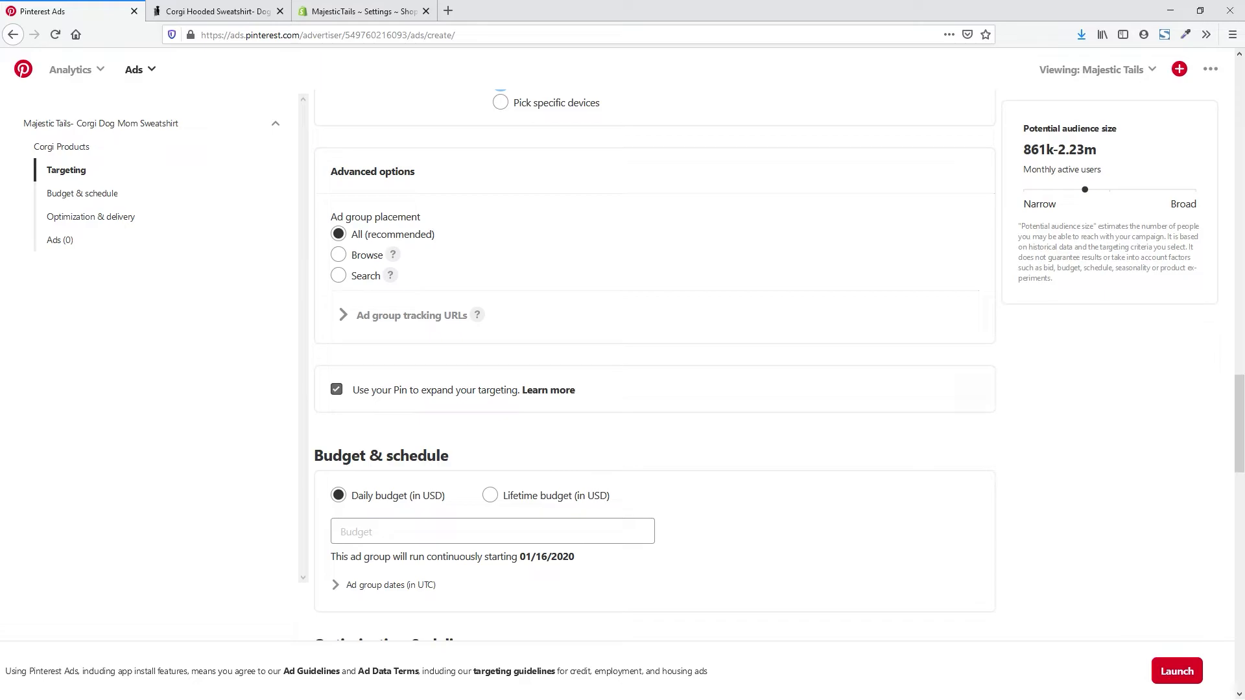
{"action": "scroll", "coordinate": [654, 364], "scroll_direction": "down", "scroll_amount": 4}
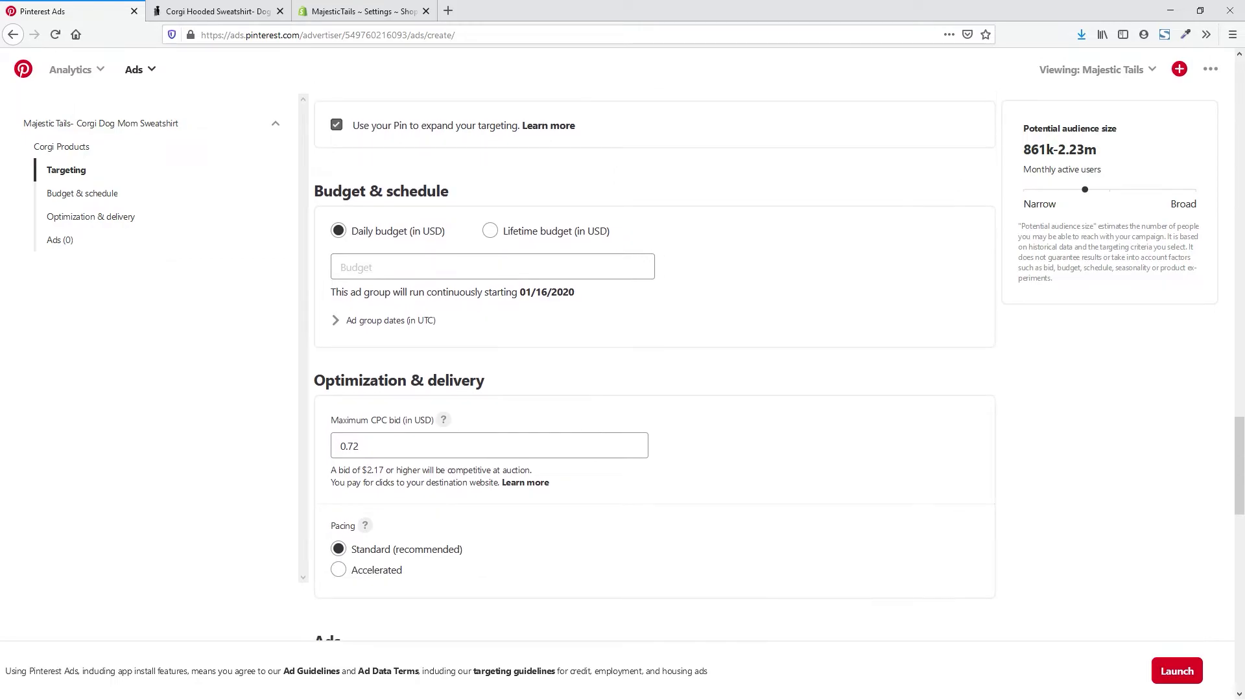
{"action": "left_click", "coordinate": [492, 267]}
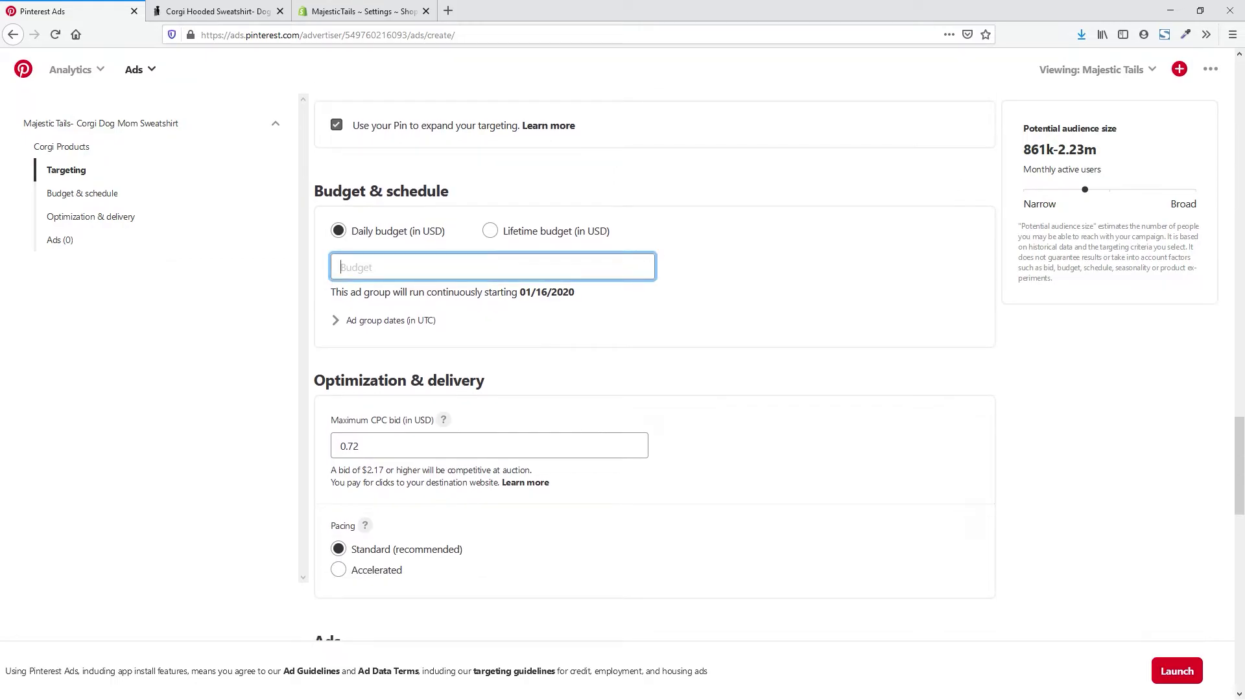
{"action": "type", "text": "5"}
{"action": "key", "text": "Tab"}
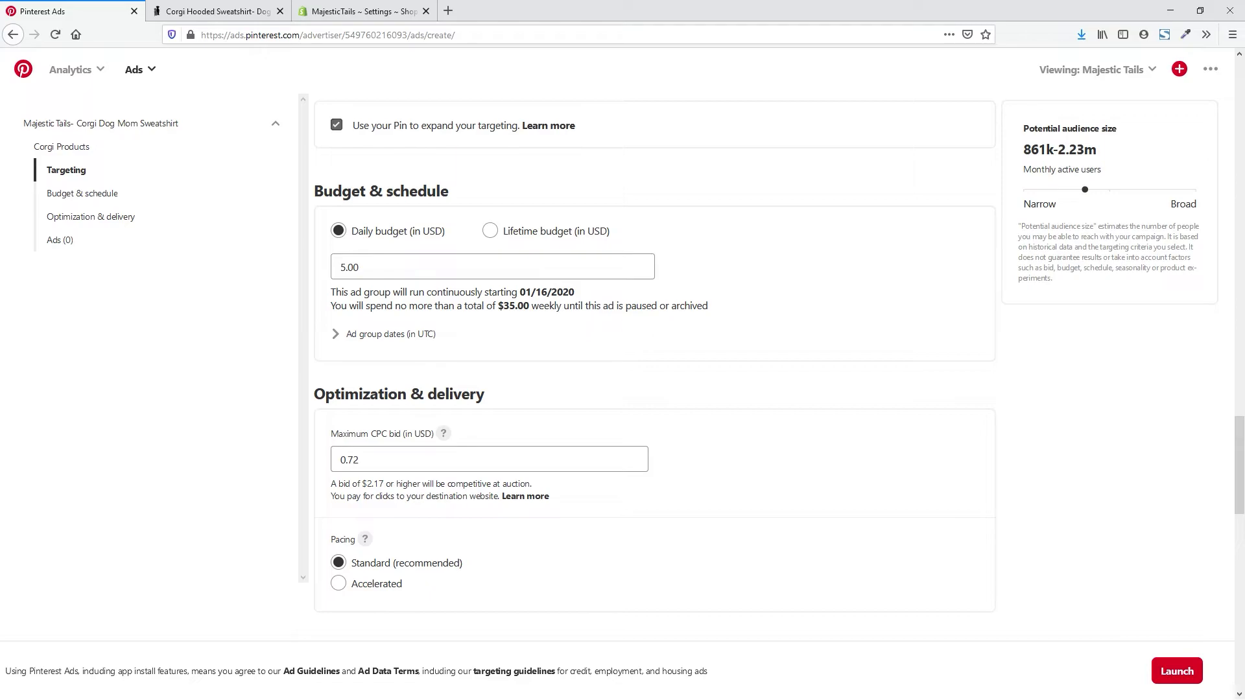
Set the ad group's maximum CPC bid to 0.50 USD
{"action": "scroll", "coordinate": [655, 359], "scroll_direction": "down", "scroll_amount": 2}
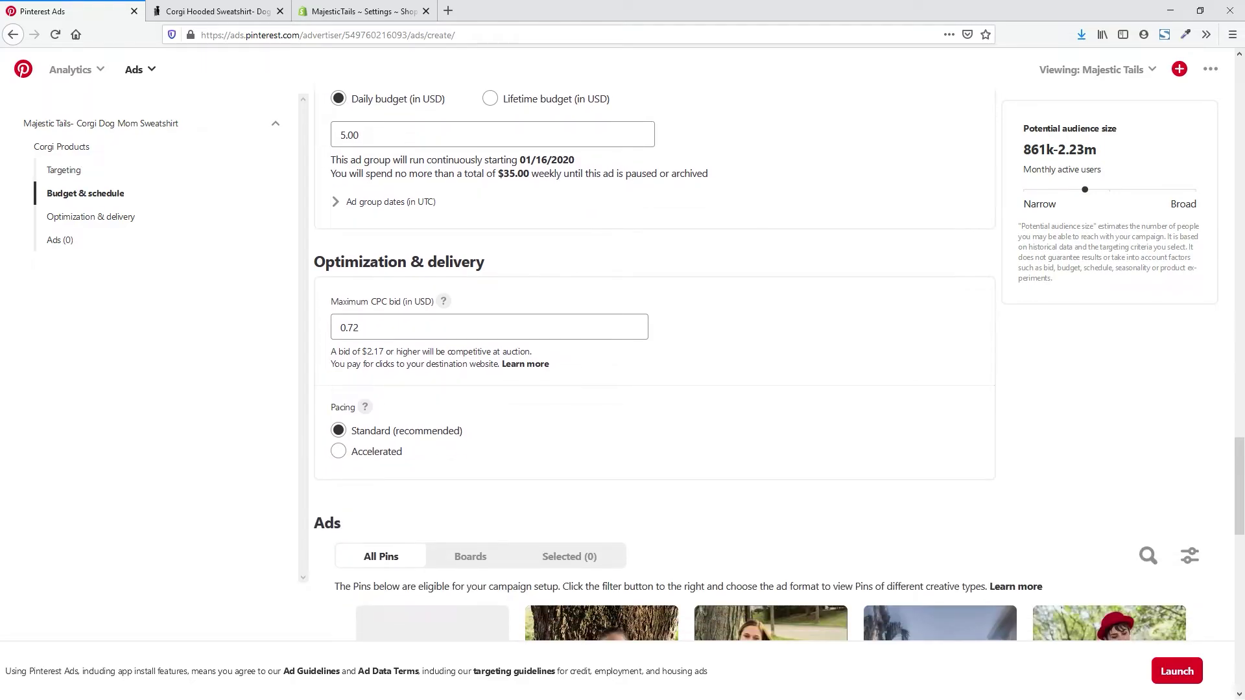
{"action": "left_click", "coordinate": [360, 327]}
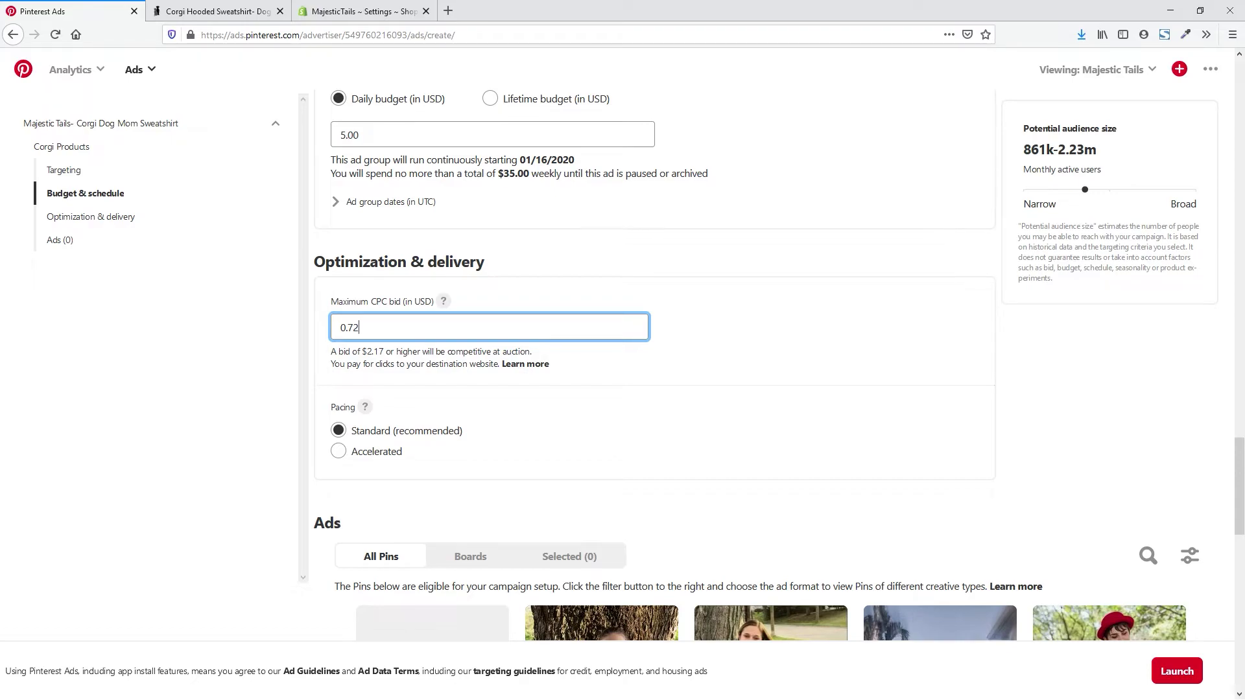
{"action": "left_click", "coordinate": [443, 300]}
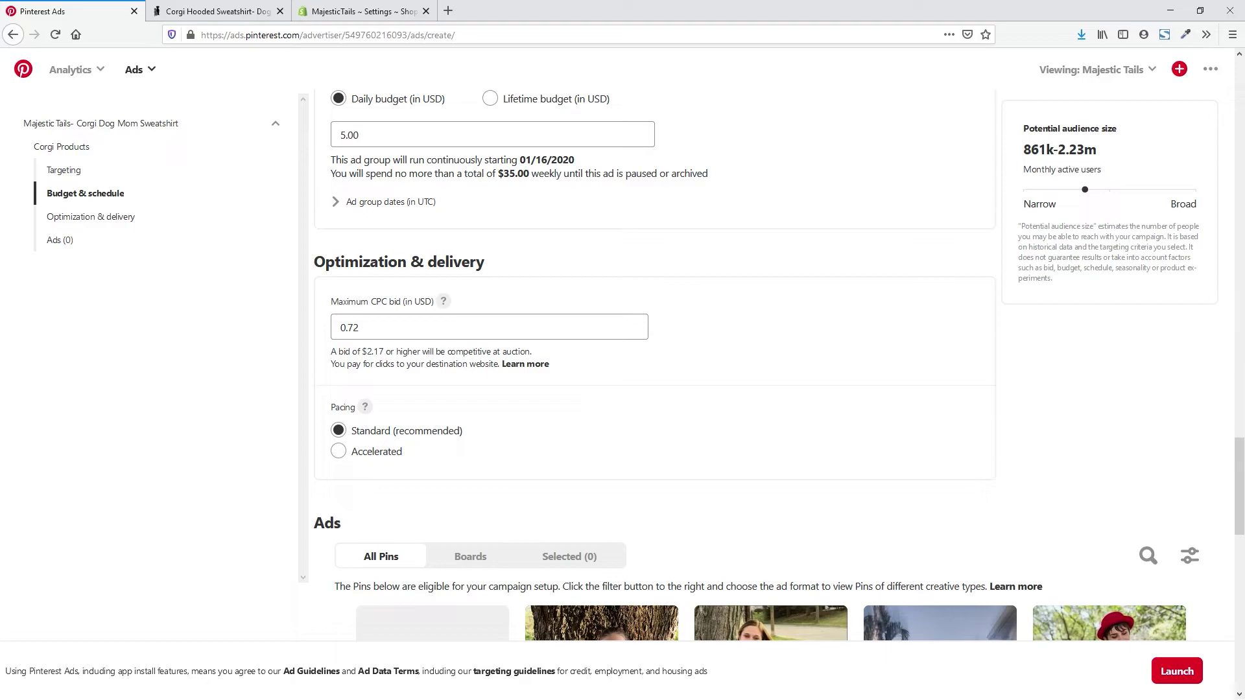
{"action": "left_click_drag", "start_coordinate": [360, 327], "coordinate": [345, 327]}
{"action": "type", "text": "50"}
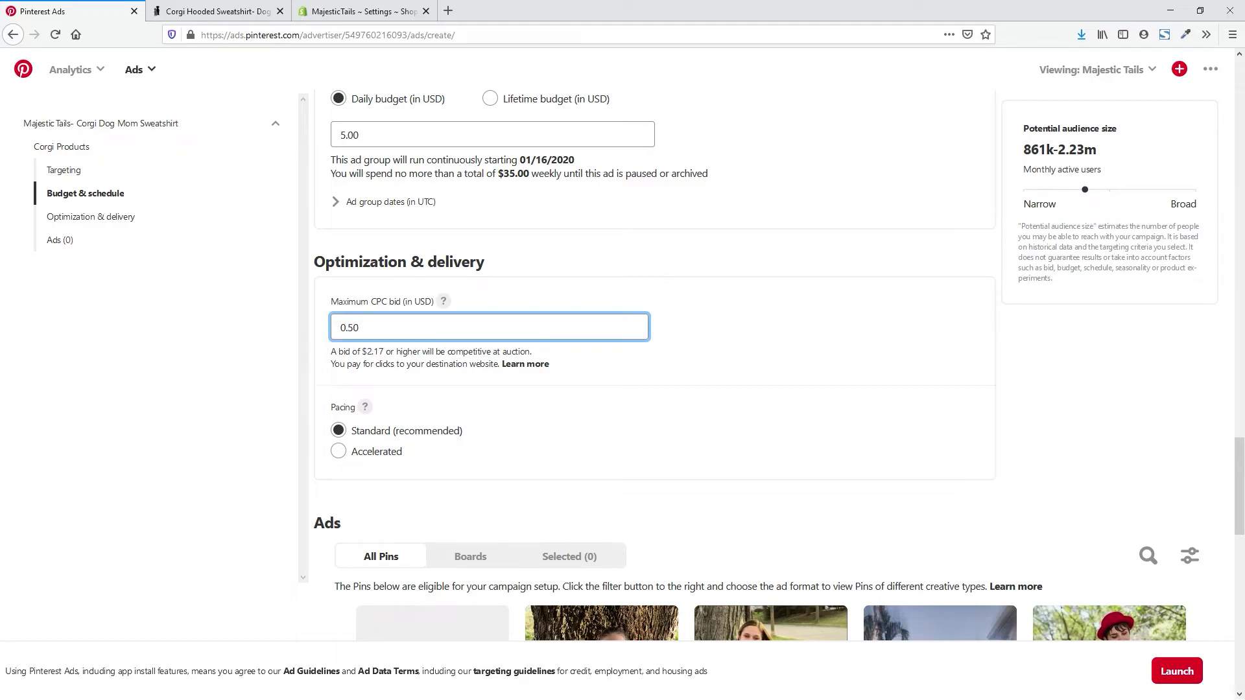
{"action": "key", "text": "Tab"}
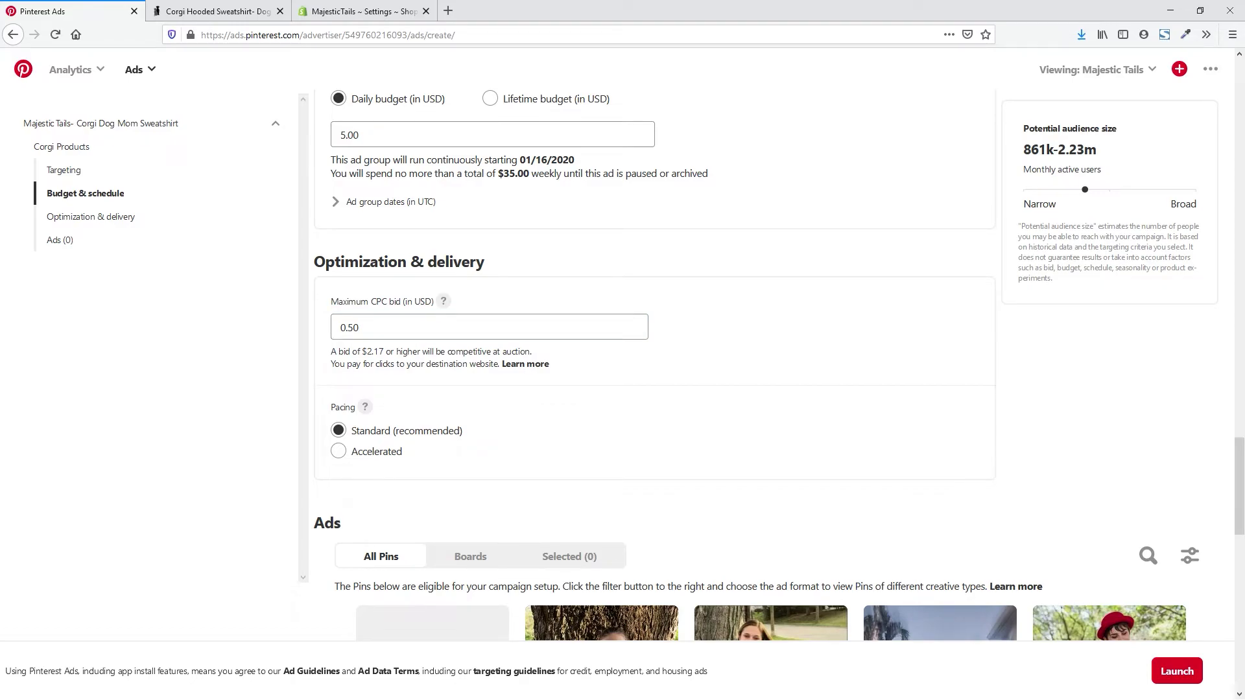
Select the "Cute Corgi Dog Mom Sweatshirt" Pin as the ad for this ad group
{"action": "scroll", "coordinate": [778, 363], "scroll_direction": "down", "scroll_amount": 3}
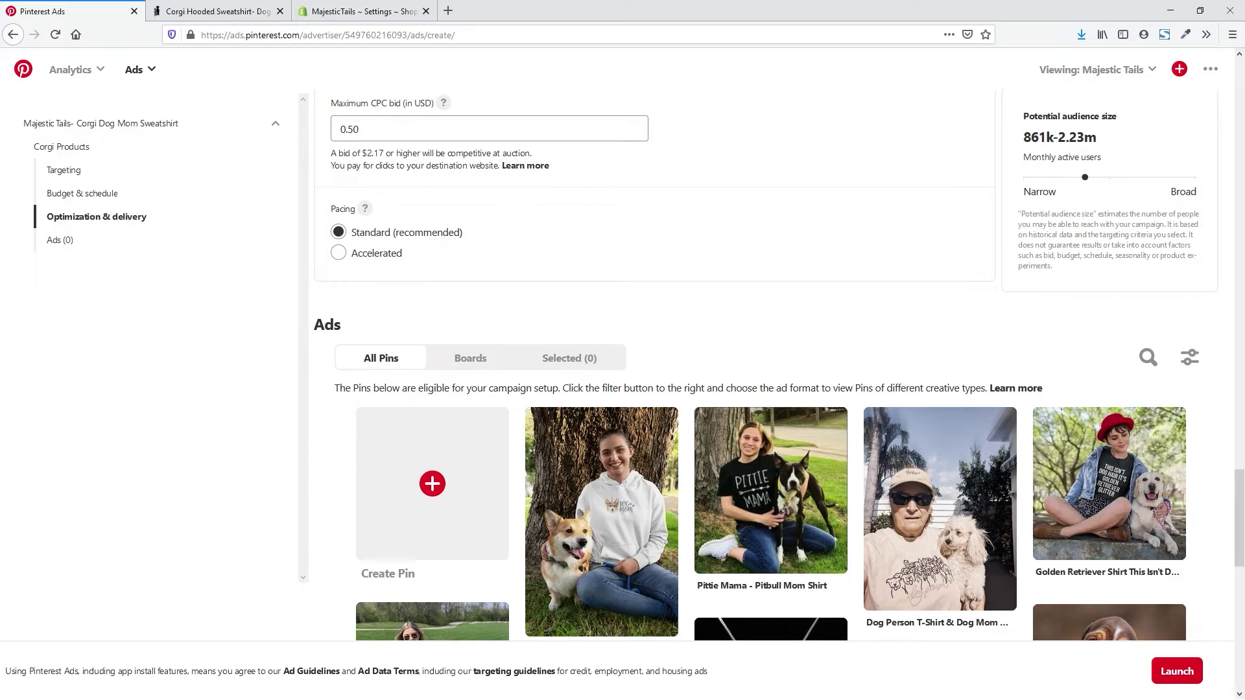
{"action": "scroll", "coordinate": [778, 364], "scroll_direction": "down", "scroll_amount": 1}
{"action": "scroll", "coordinate": [779, 364], "scroll_direction": "up", "scroll_amount": 3}
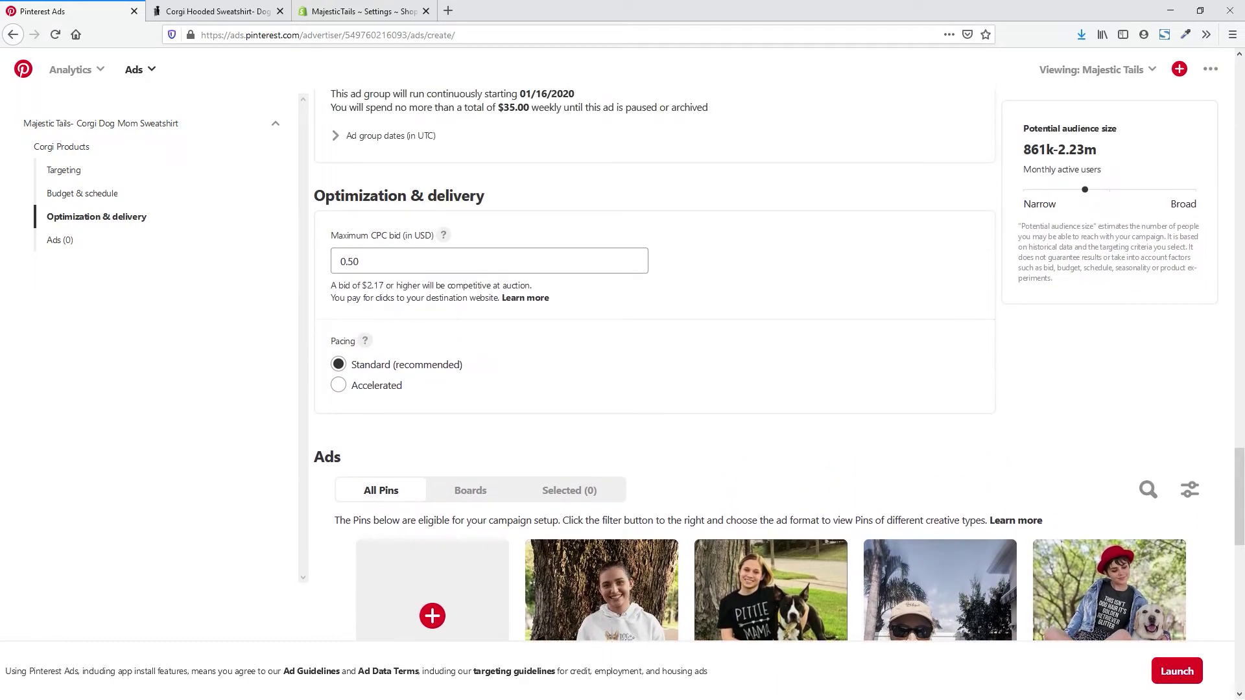
{"action": "scroll", "coordinate": [940, 377], "scroll_direction": "down", "scroll_amount": 4}
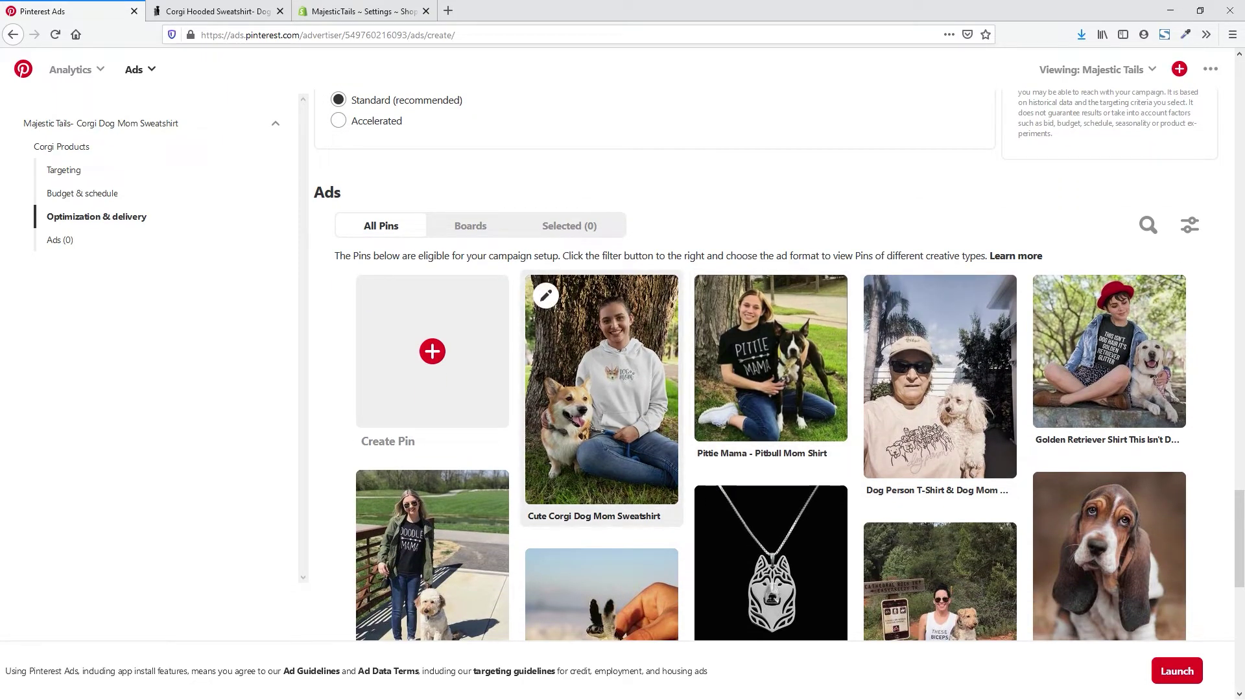
{"action": "left_click", "coordinate": [602, 389]}
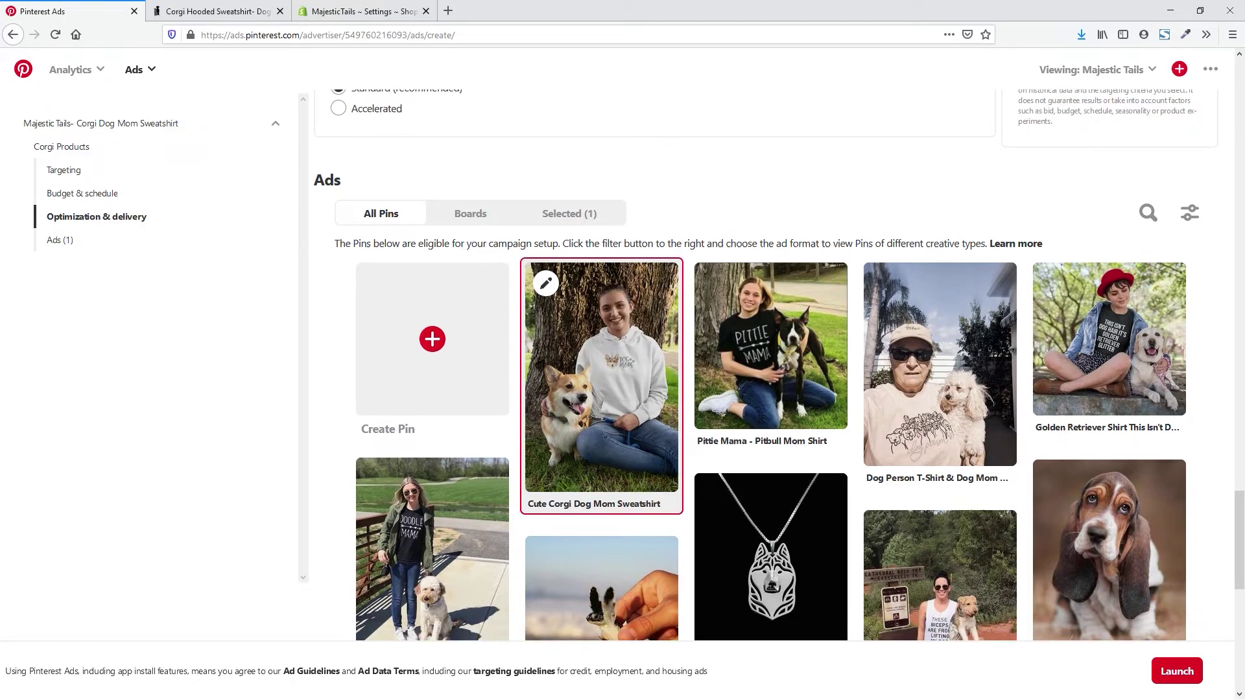
Look over the remaining Pins available for the ad group and launch the campaign
{"action": "scroll", "coordinate": [771, 552], "scroll_direction": "up", "scroll_amount": 1}
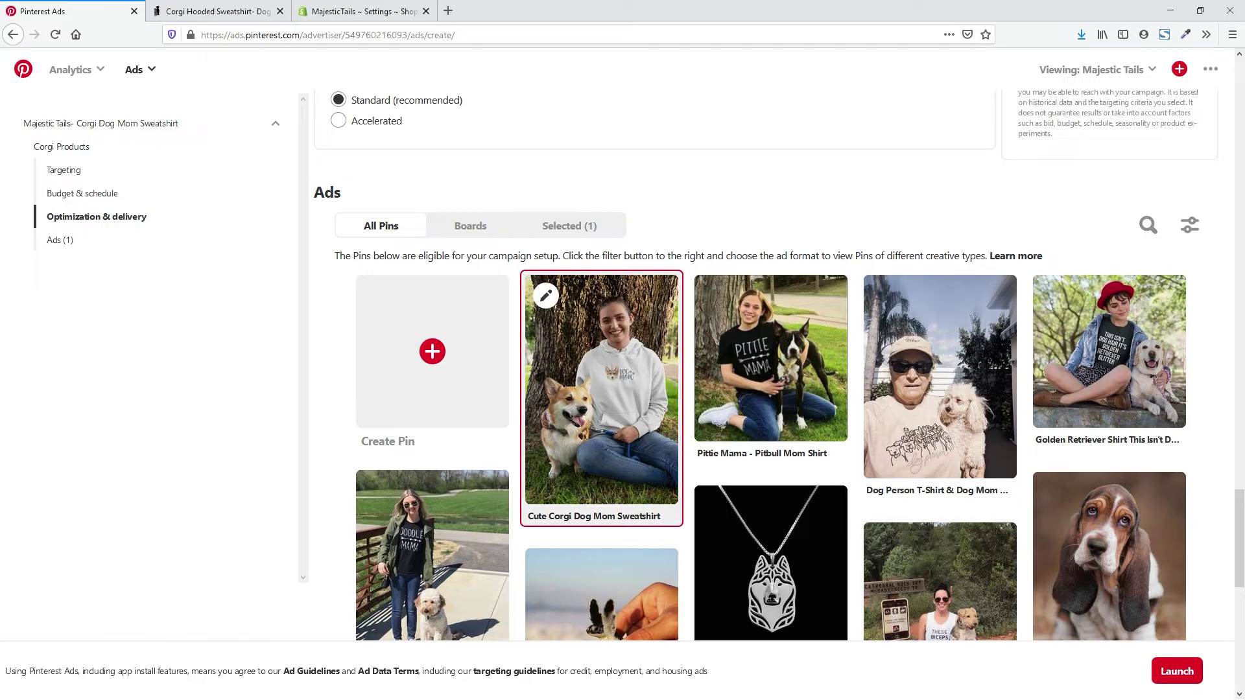
{"action": "scroll", "coordinate": [1054, 492], "scroll_direction": "down", "scroll_amount": 3}
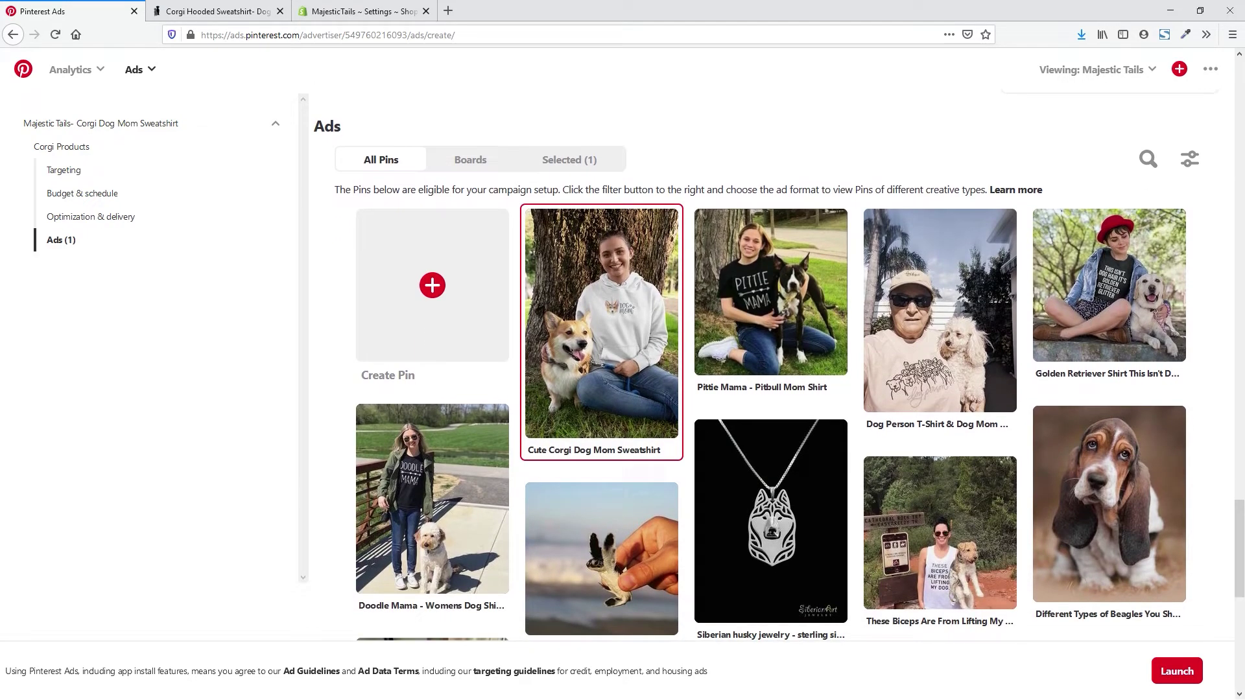
{"action": "scroll", "coordinate": [1054, 492], "scroll_direction": "down", "scroll_amount": 7}
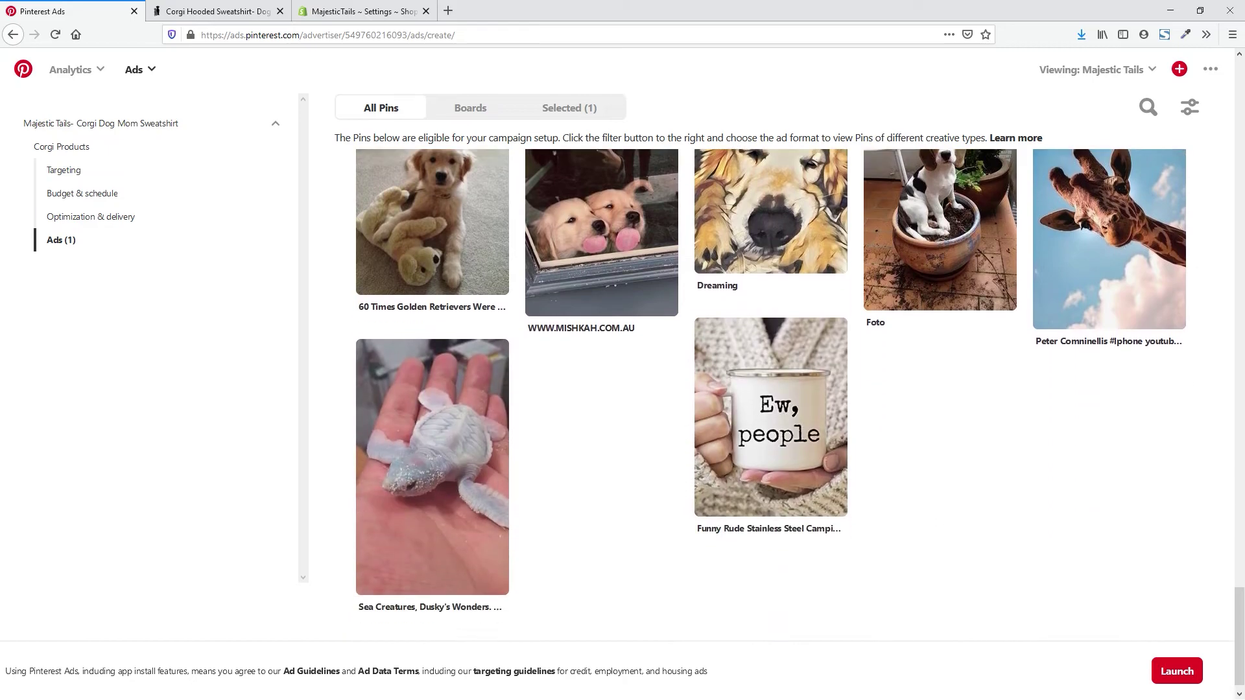
{"action": "left_click", "coordinate": [1177, 671]}
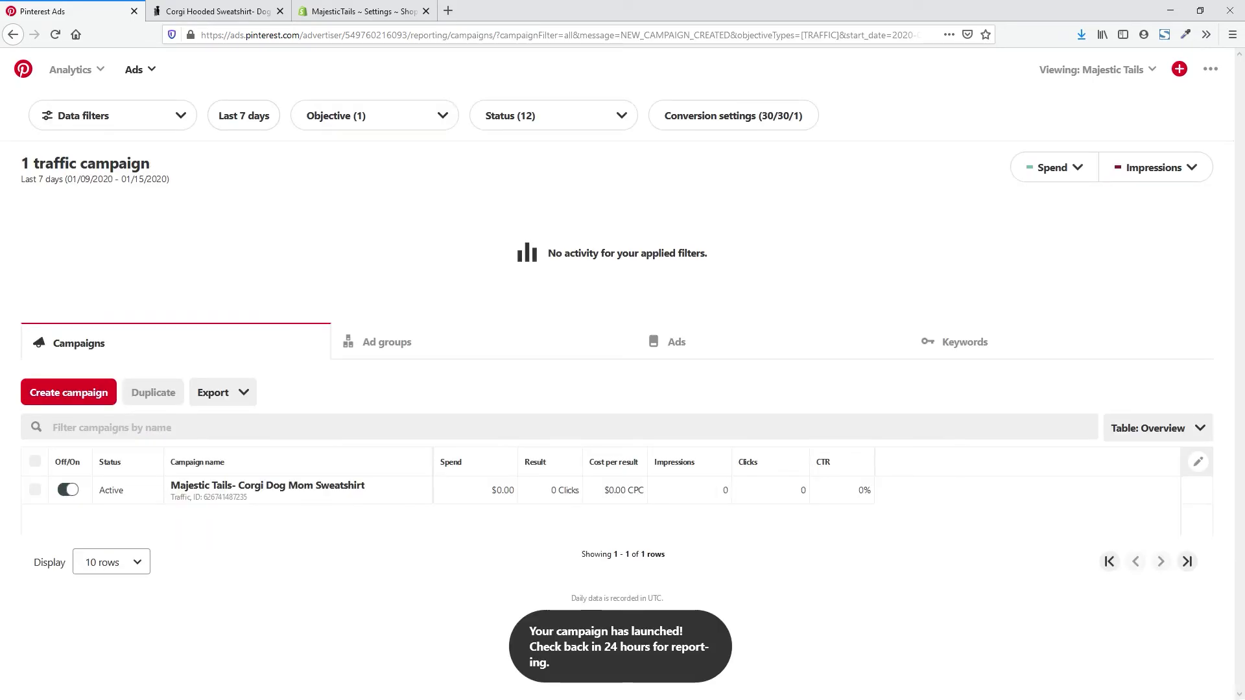